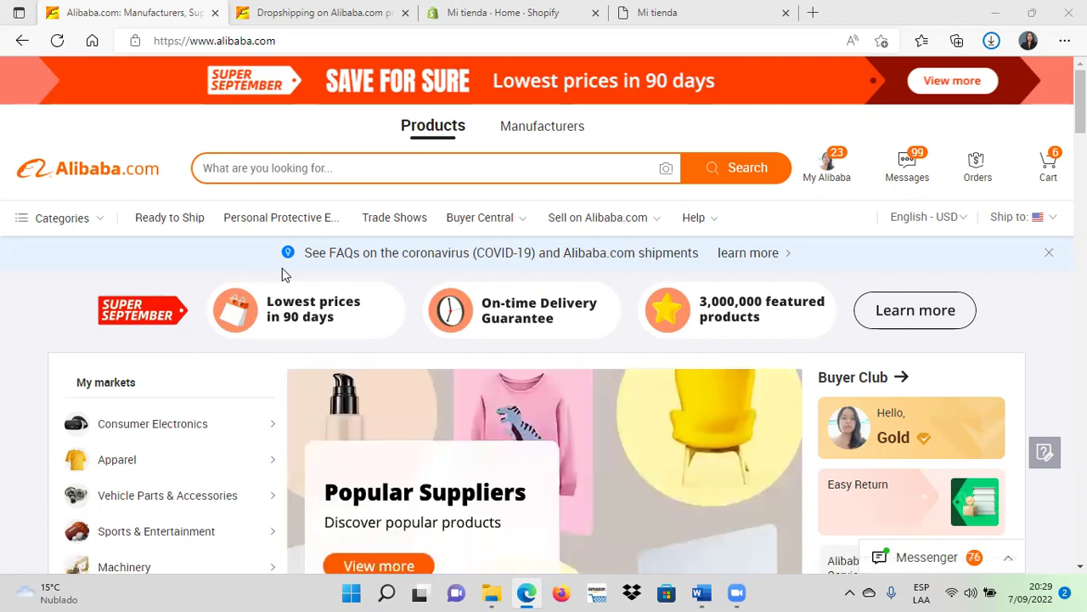
Examine the Shopify admin home, the Mi tienda storefront's featured collection and the matching products on the Alibaba dropshipping page
click(527, 14)
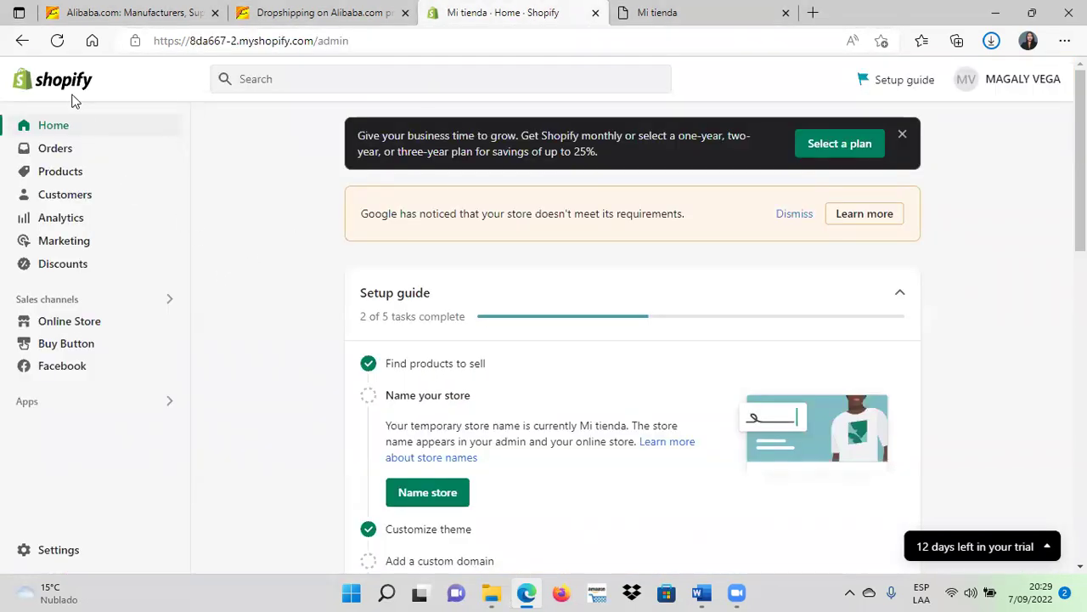
click(660, 12)
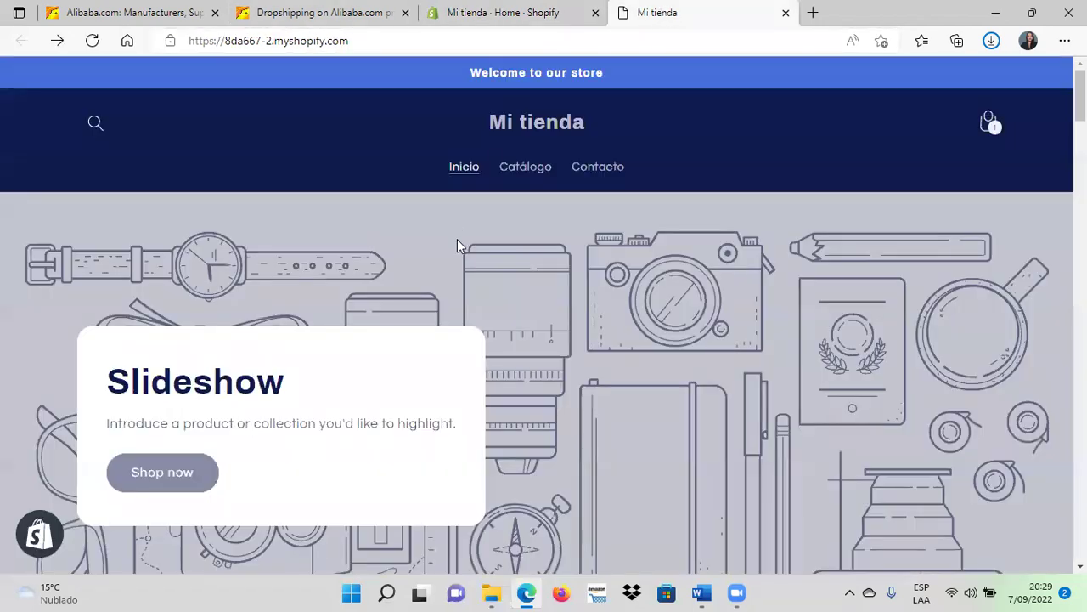
scroll(457, 272, down, 2)
scroll(455, 293, down, 5)
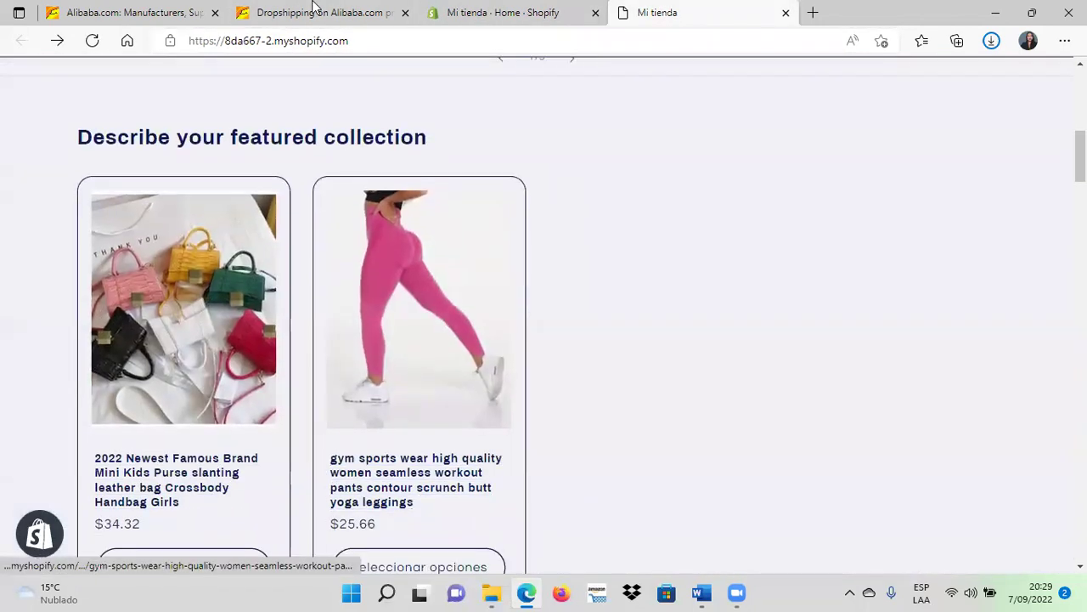
click(312, 10)
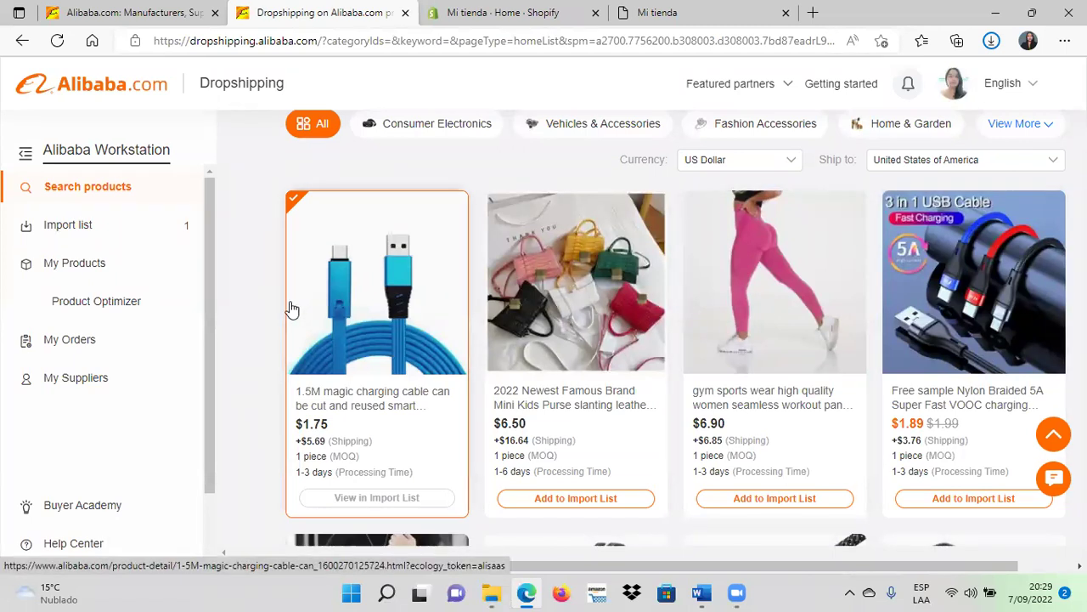
click(679, 12)
scroll(271, 103, up, 2)
scroll(280, 119, up, 1)
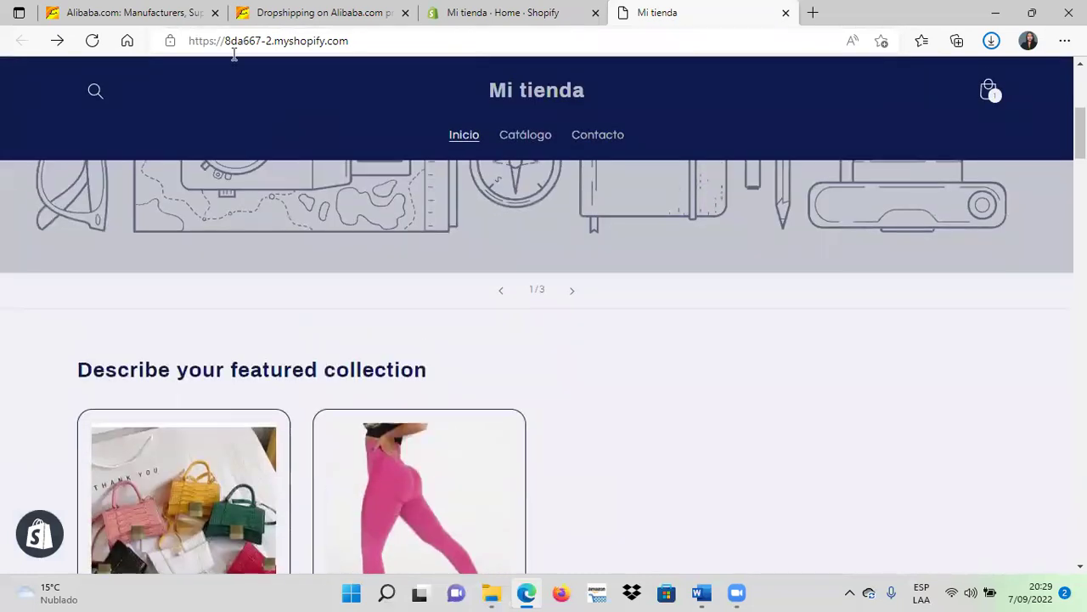
Open the Dropshipping Workstation from the My Alibaba account page on Alibaba.com
click(194, 13)
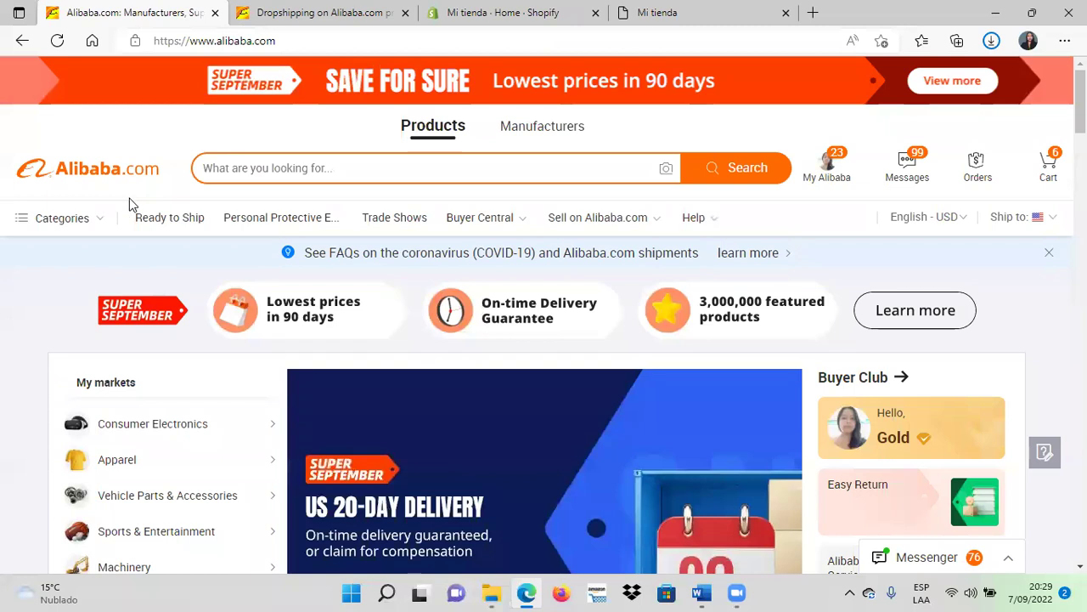
mouse_move(825, 179)
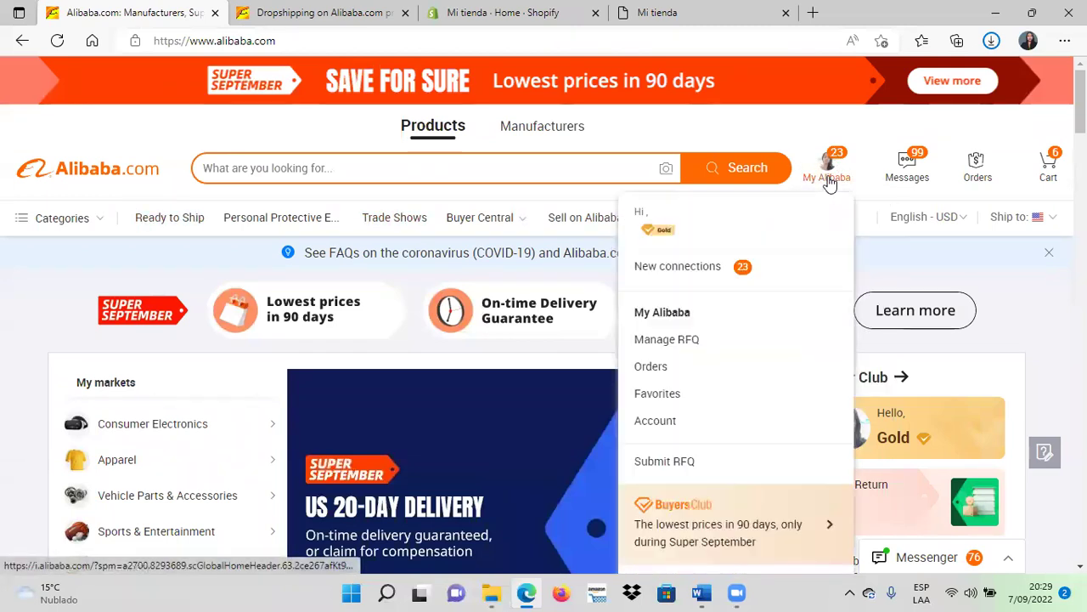
click(826, 180)
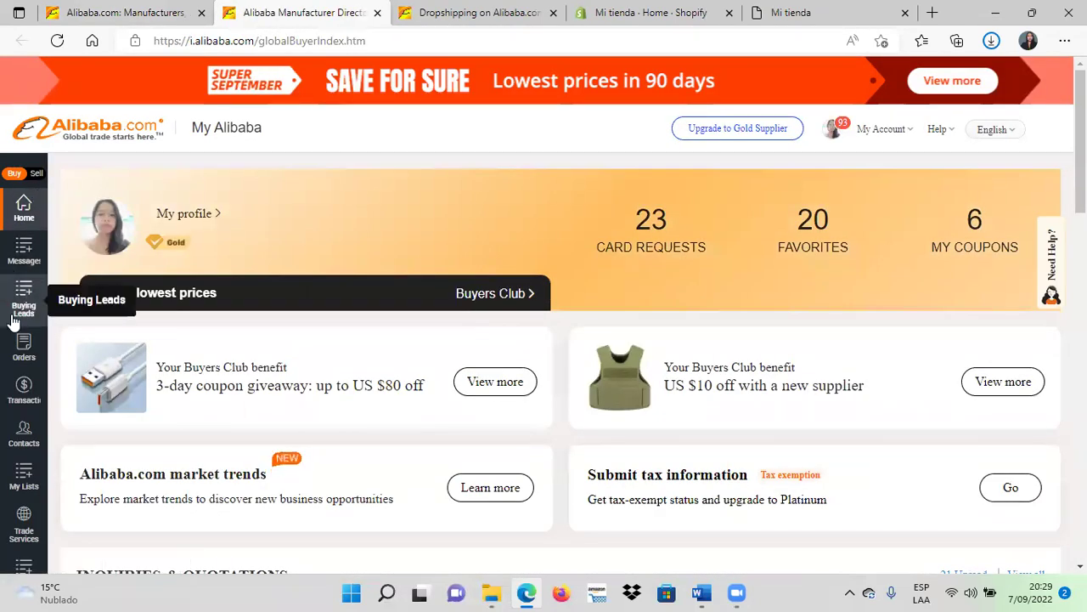
scroll(17, 333, down, 1)
mouse_move(16, 331)
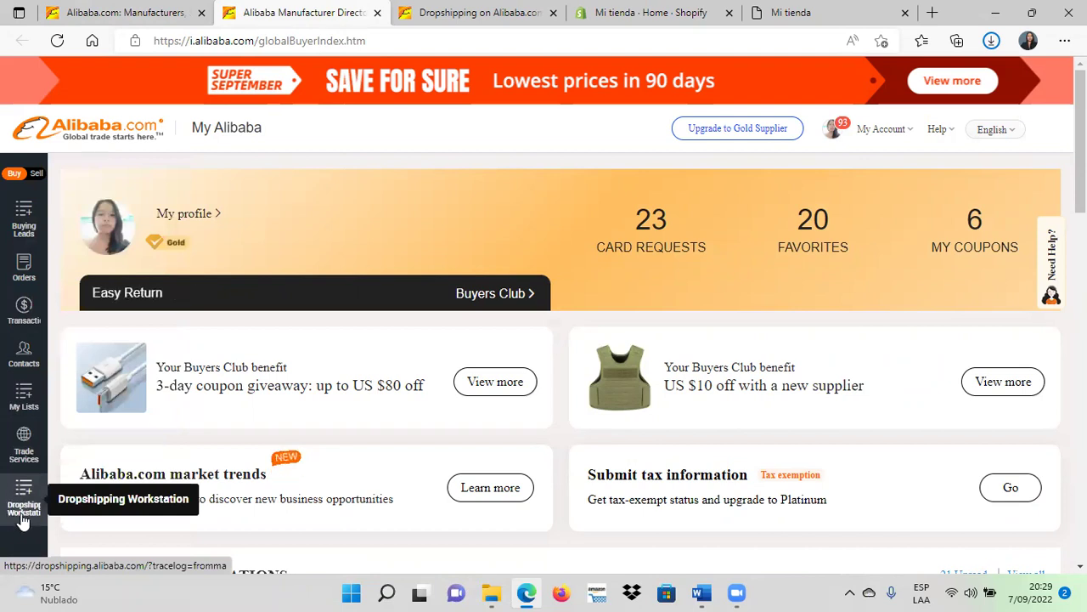
click(23, 519)
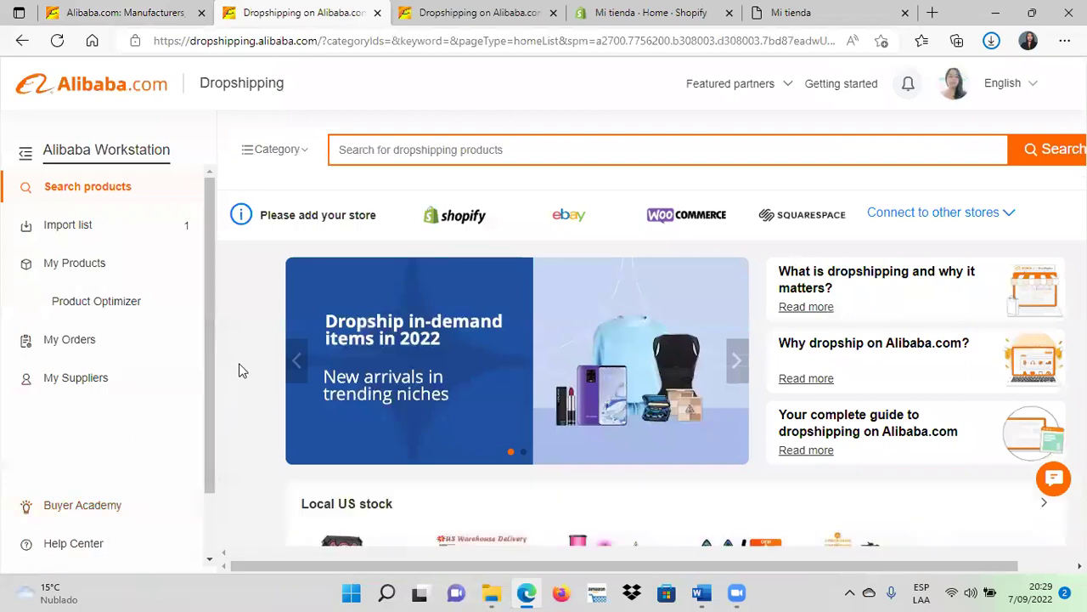
Open the workstation's My Store page and review the store platforms offered for adding
scroll(240, 368, down, 6)
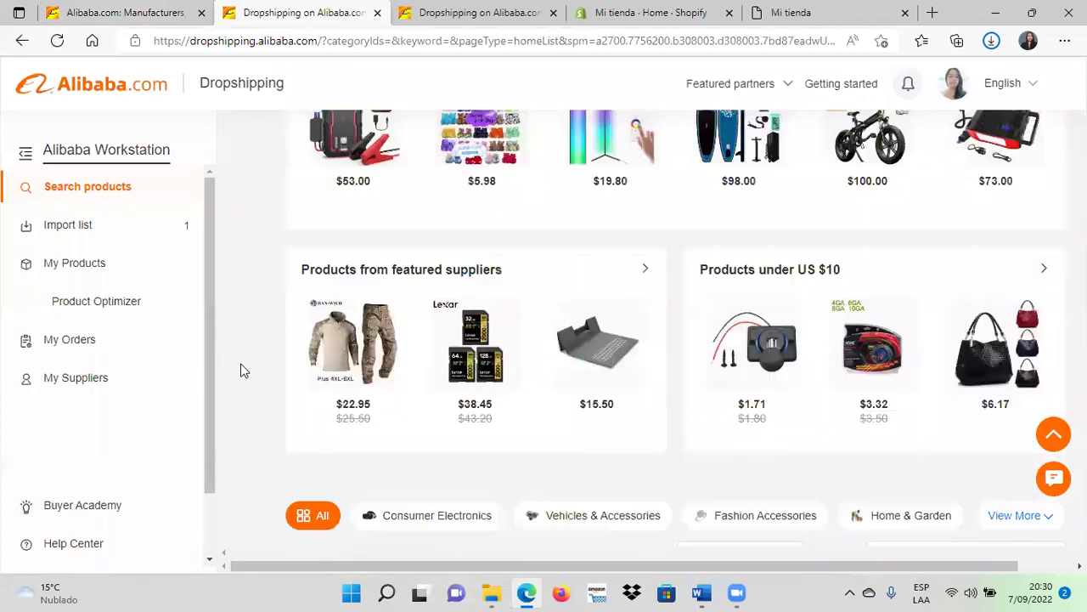
scroll(250, 361, down, 3)
scroll(109, 334, down, 1)
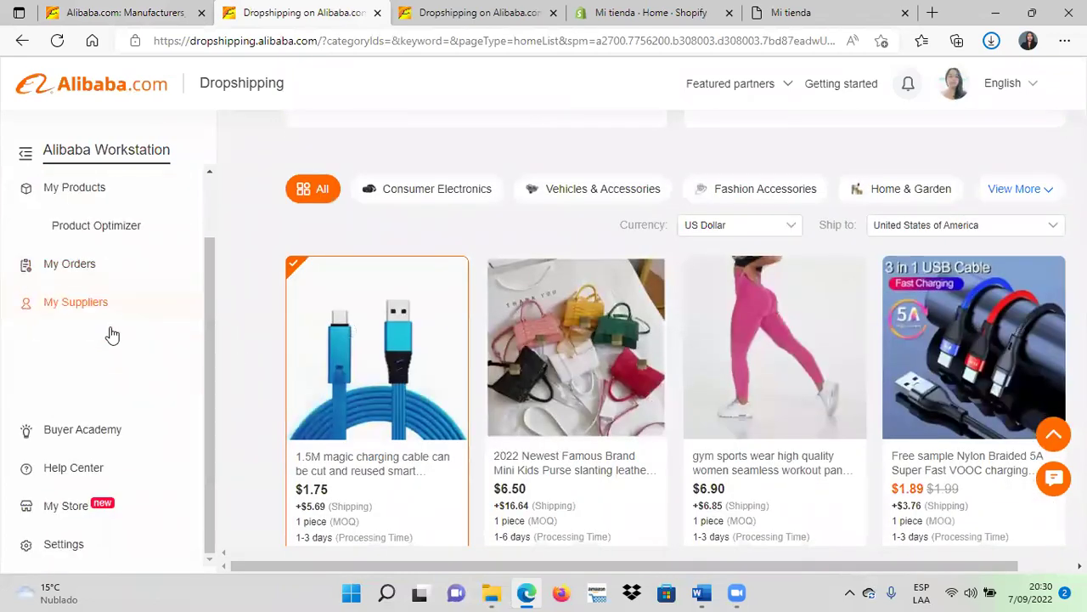
click(56, 508)
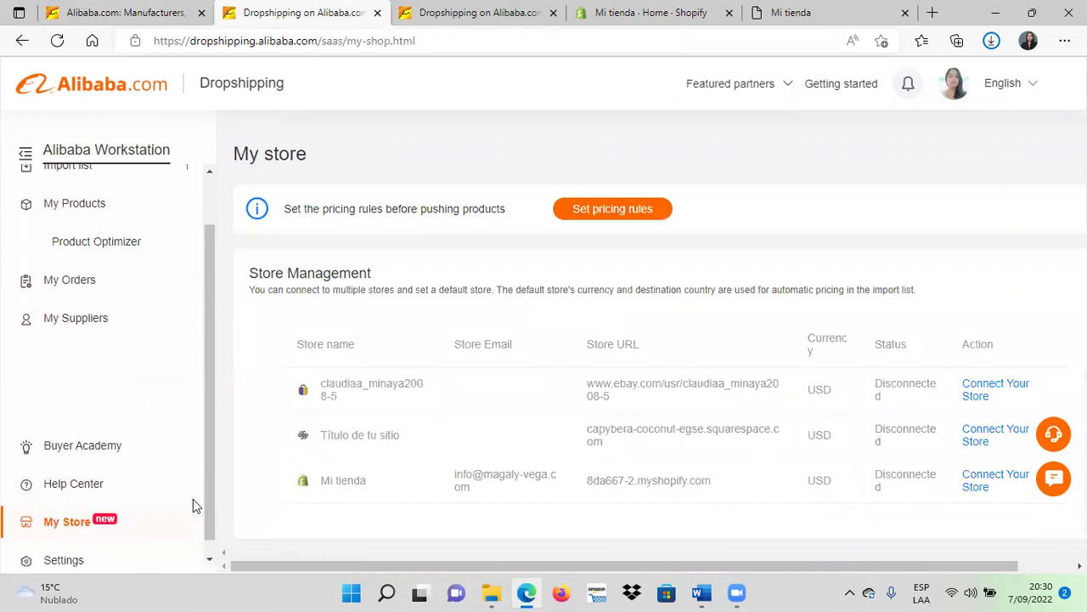
scroll(671, 374, down, 5)
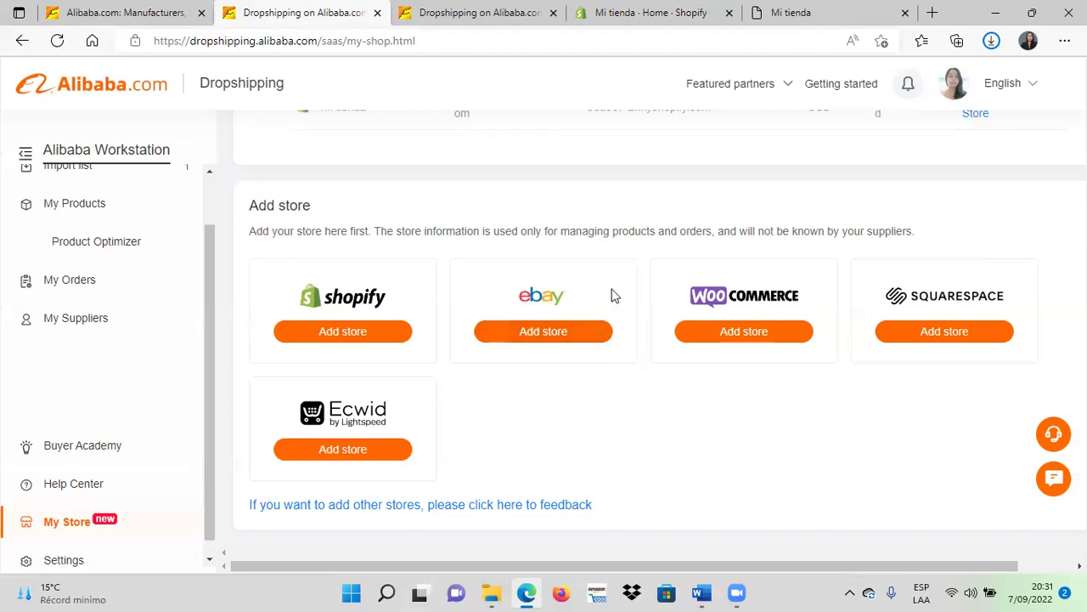
Start connecting the Shopify store Mi tienda from the Store Management list
scroll(609, 299, up, 1)
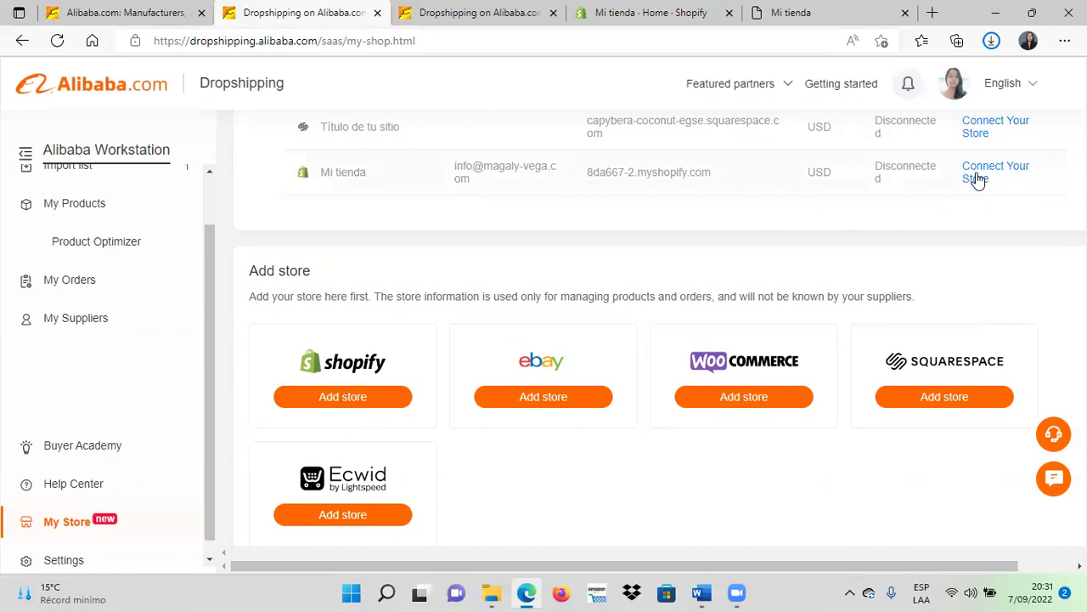
scroll(979, 180, up, 2)
click(991, 300)
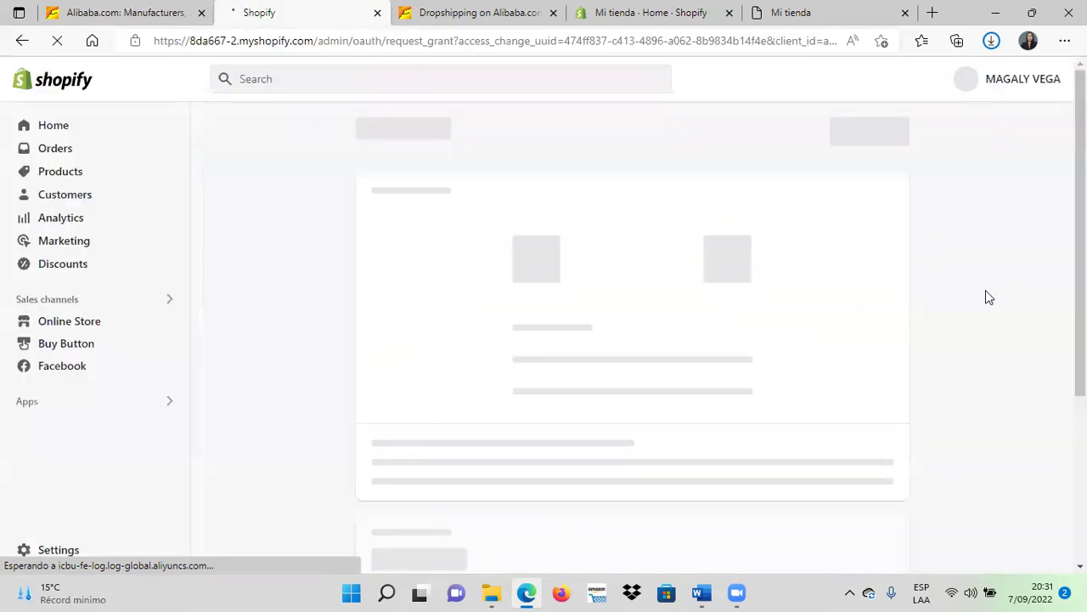
Review the privacy details of the Dropshipping on Alibaba.com app and install it on the Shopify store
click(665, 9)
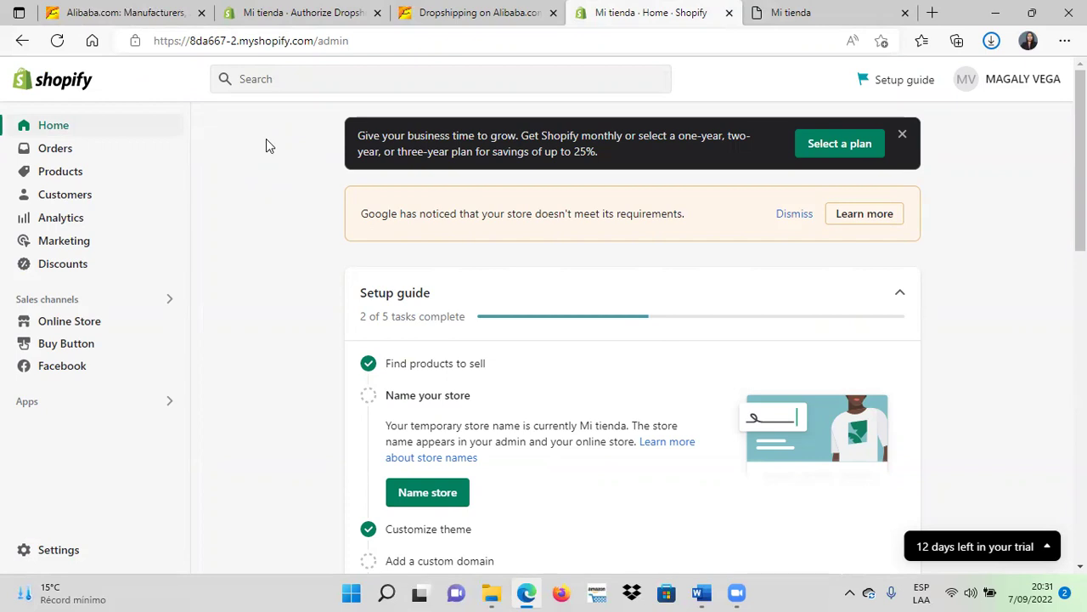
click(270, 12)
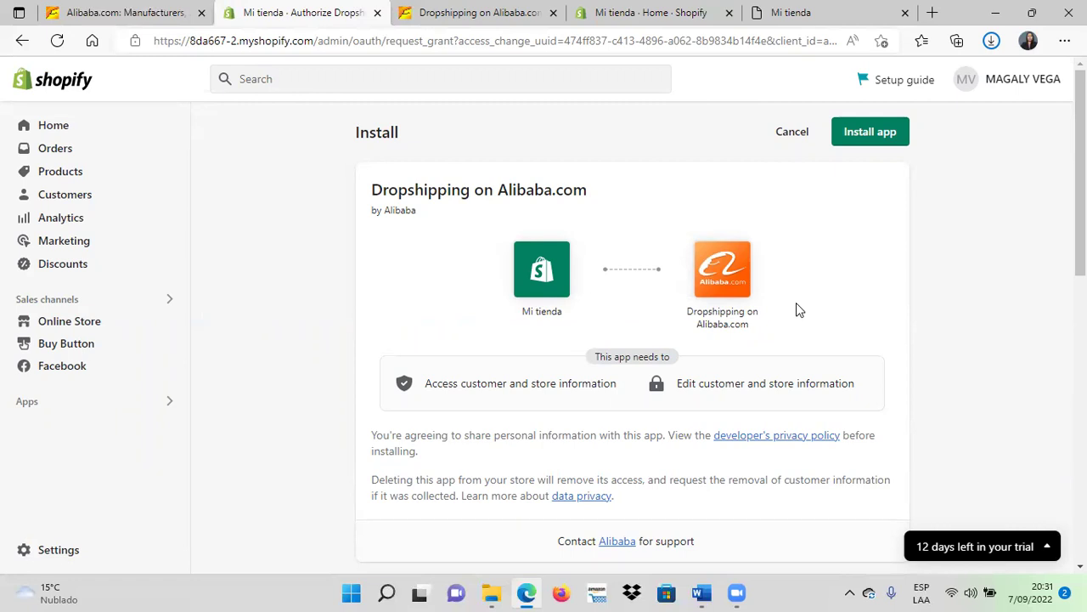
scroll(587, 299, down, 2)
scroll(592, 303, down, 6)
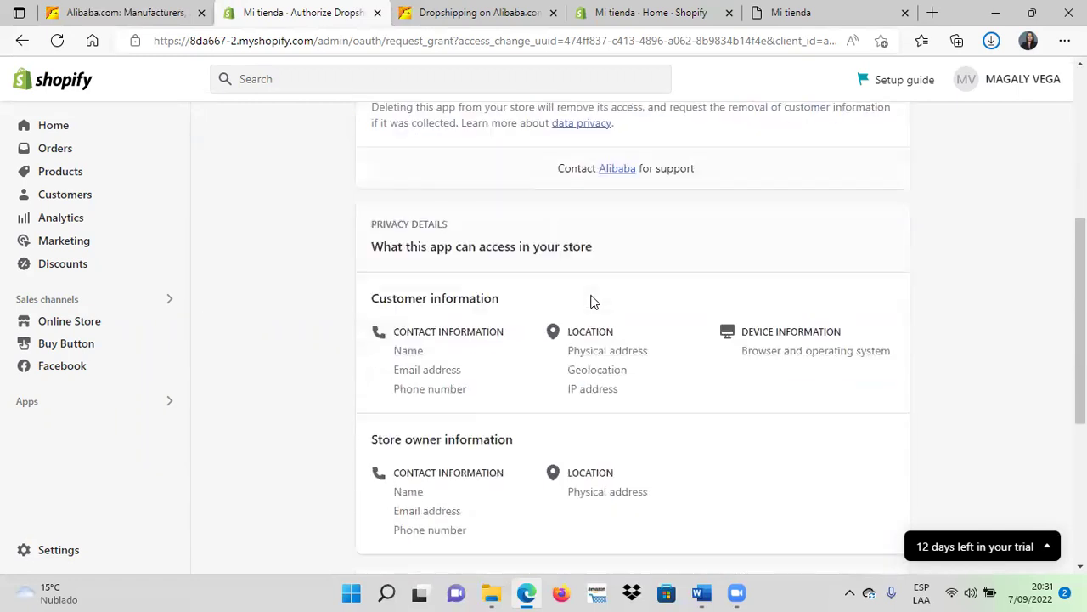
click(868, 470)
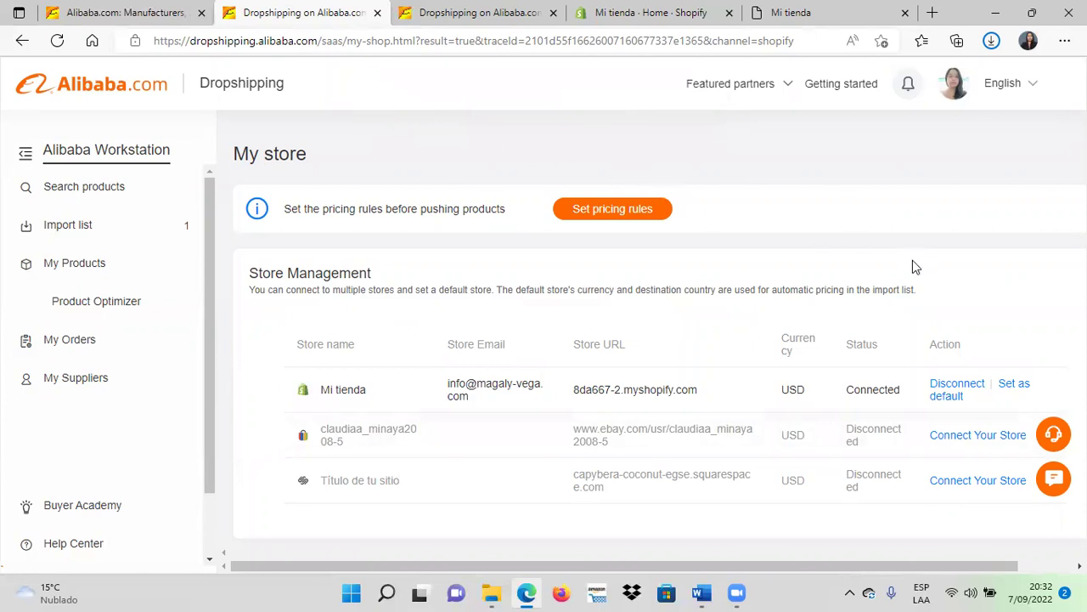
Check the connection status of Mi tienda in Store Management and compare with the open Shopify admin and product pages
scroll(912, 267, down, 2)
scroll(912, 264, up, 1)
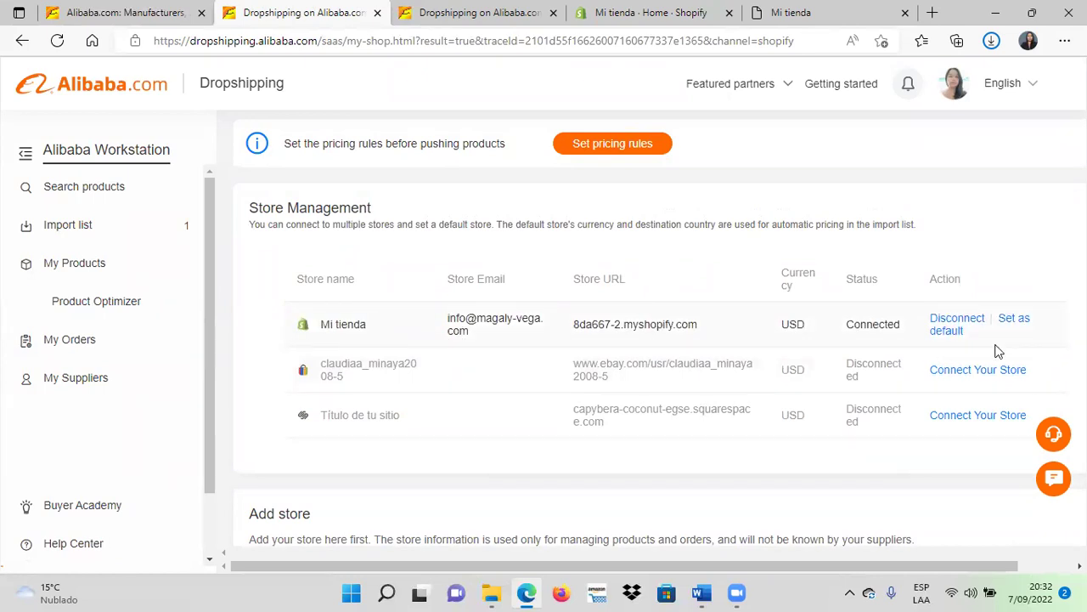
click(661, 10)
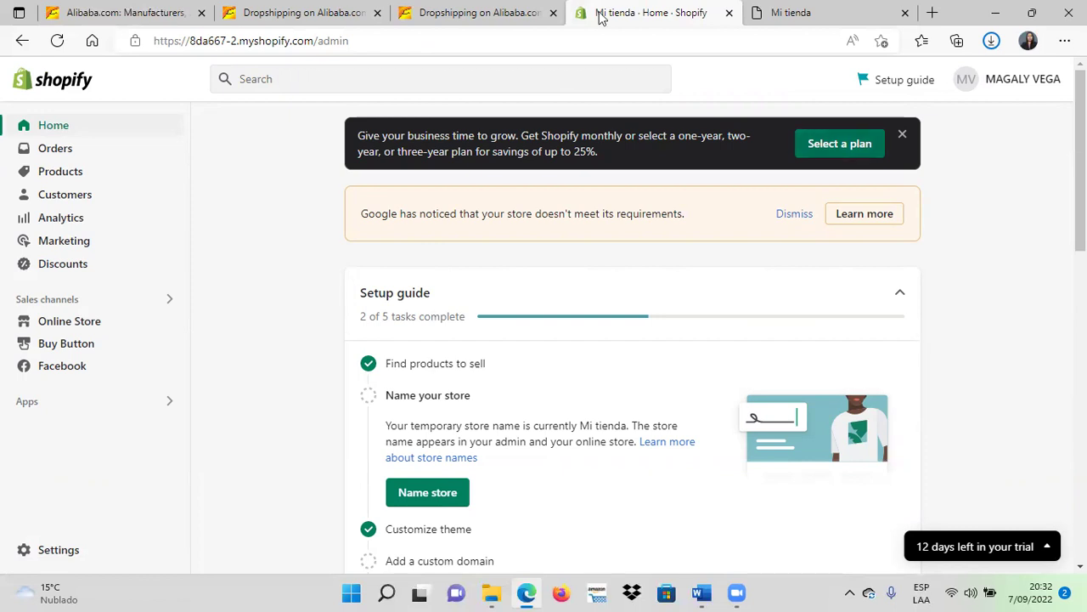
click(430, 17)
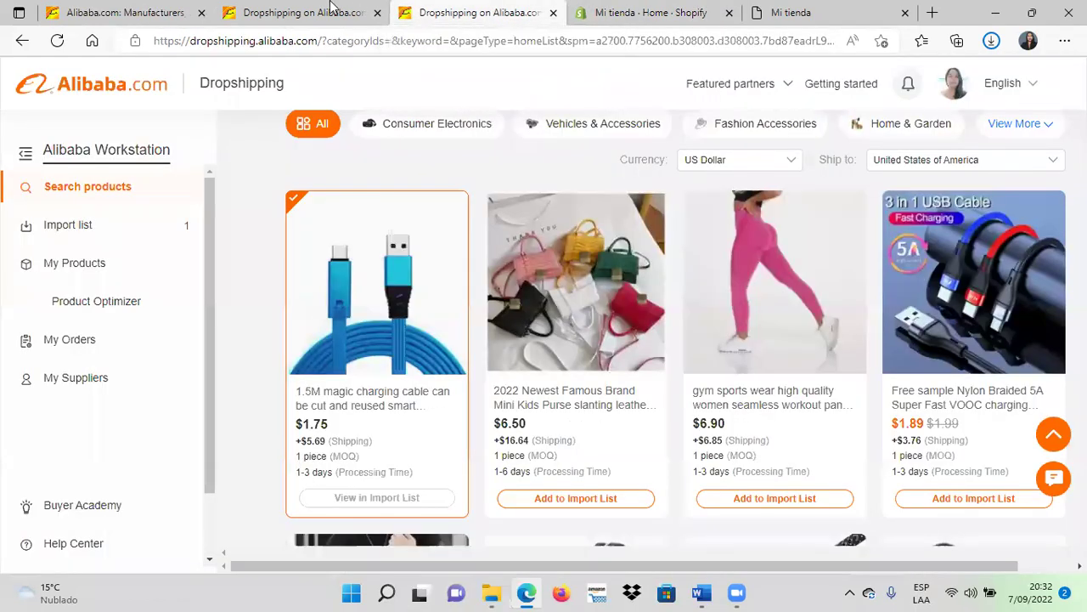
click(295, 13)
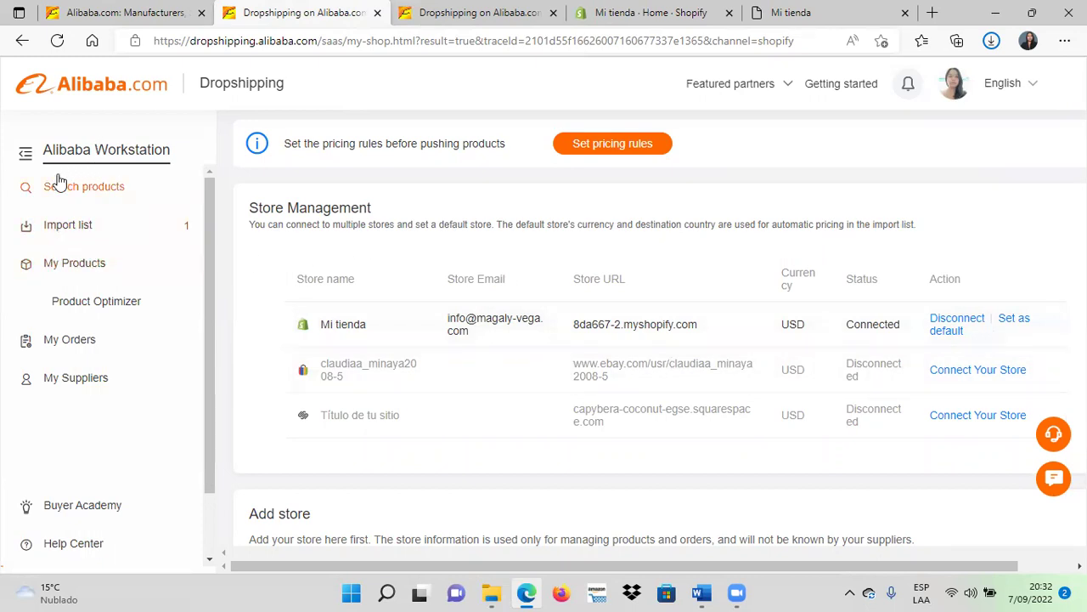
Open the workstation's product search and bring up the list of products offered for import
click(99, 197)
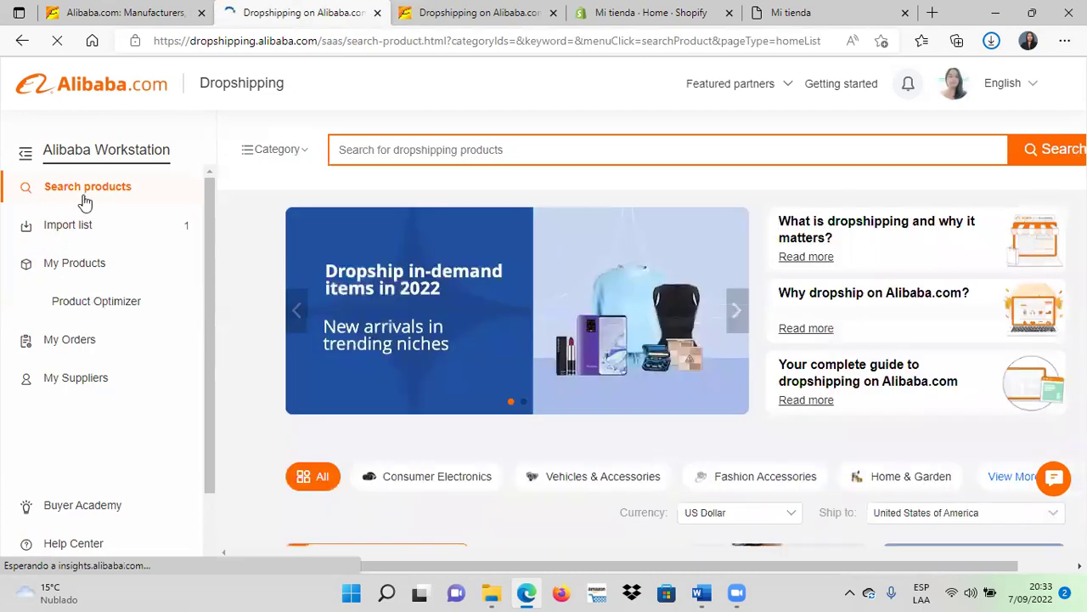
scroll(518, 287, down, 6)
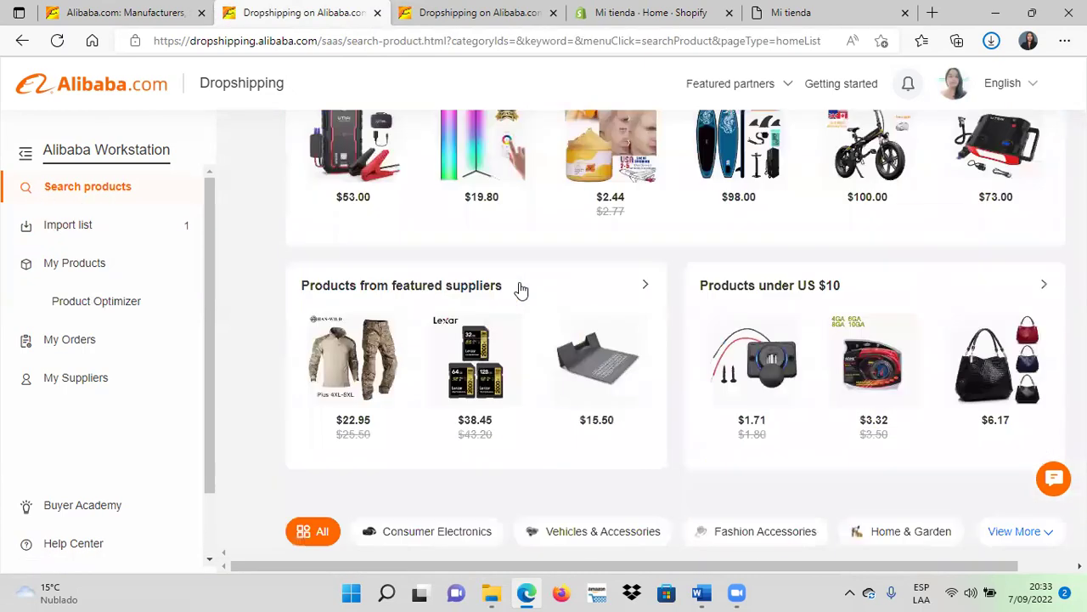
scroll(519, 289, down, 3)
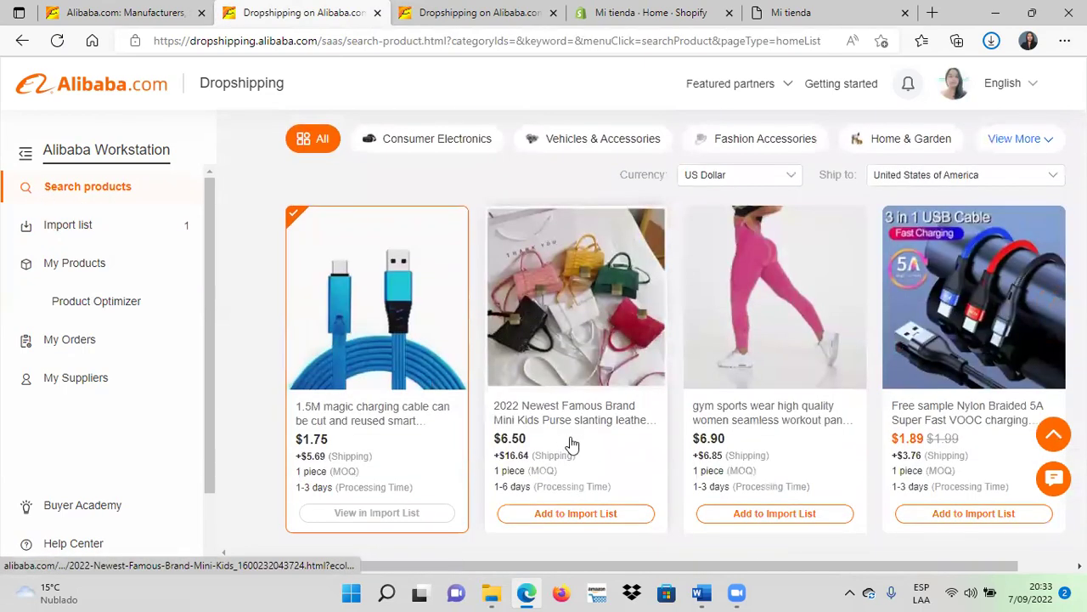
Examine the featured collection and slideshow on the Mi tienda storefront's home page
click(791, 12)
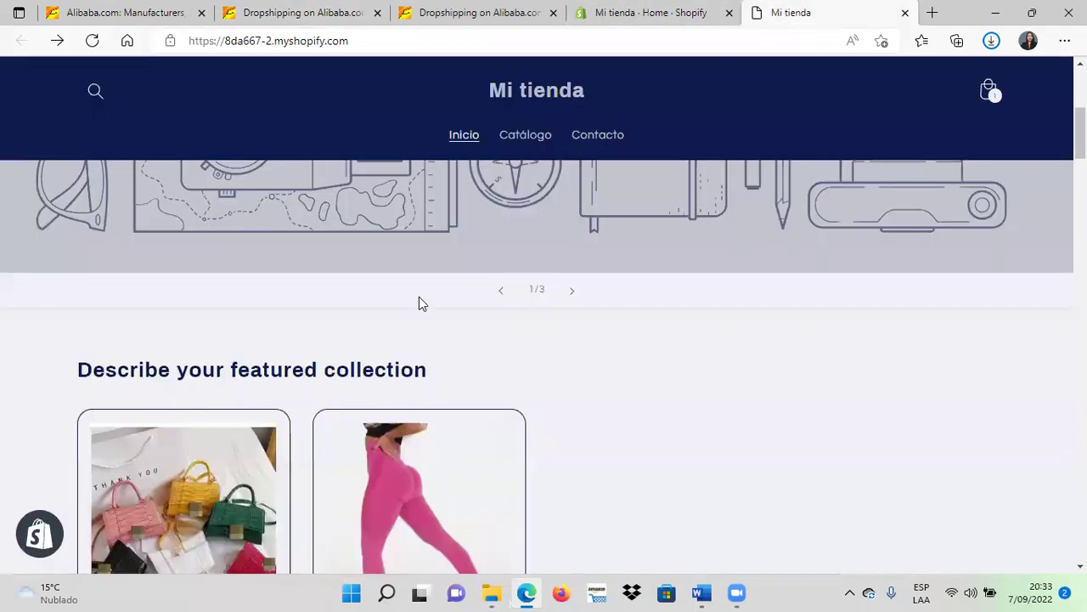
scroll(419, 302, down, 3)
scroll(777, 388, up, 3)
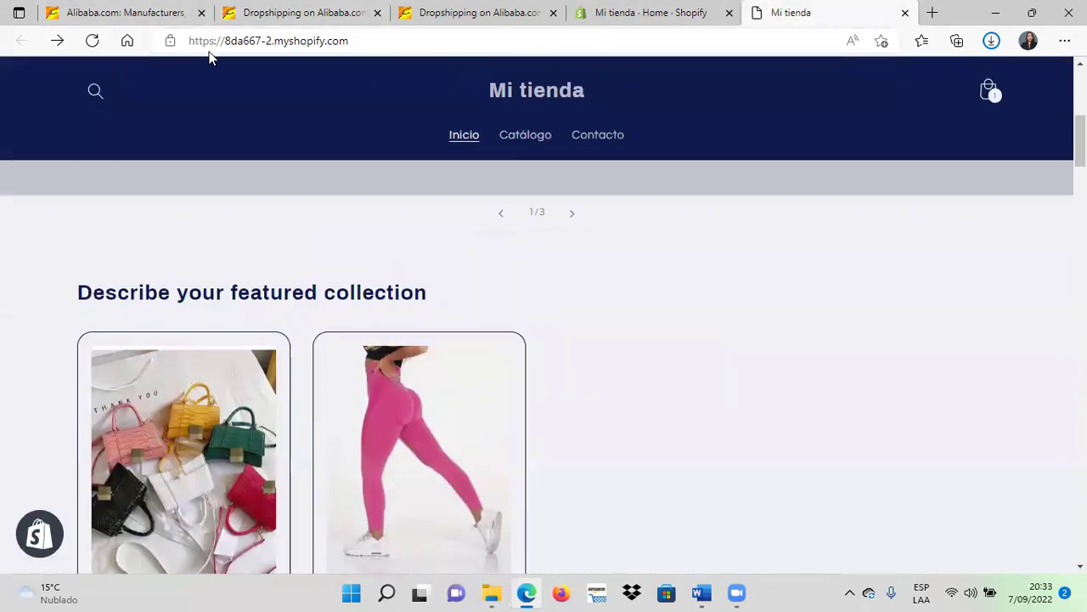
scroll(710, 258, down, 2)
scroll(698, 264, up, 3)
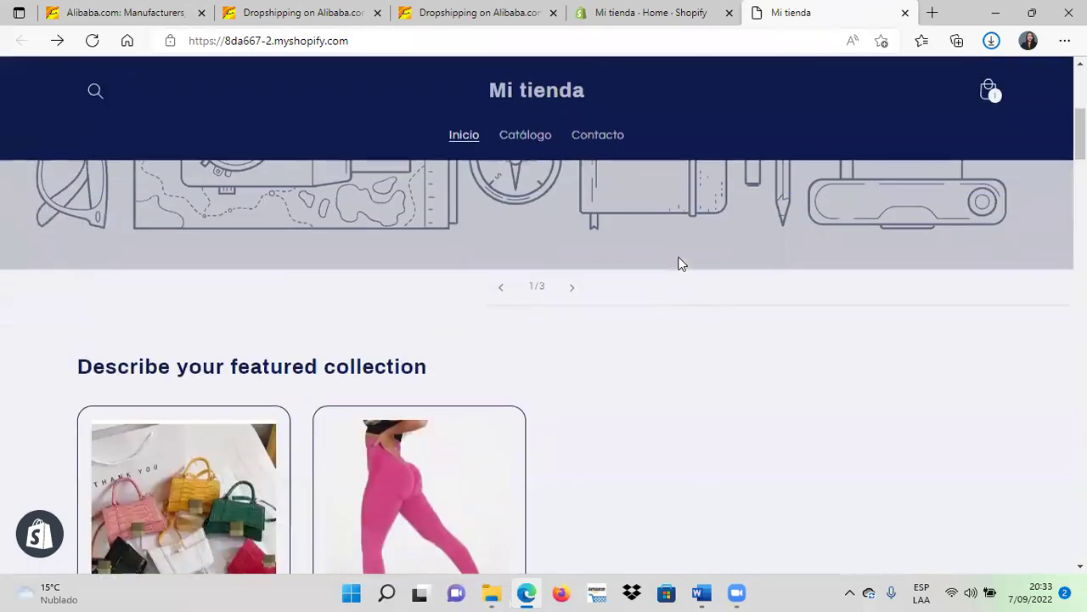
scroll(663, 266, up, 3)
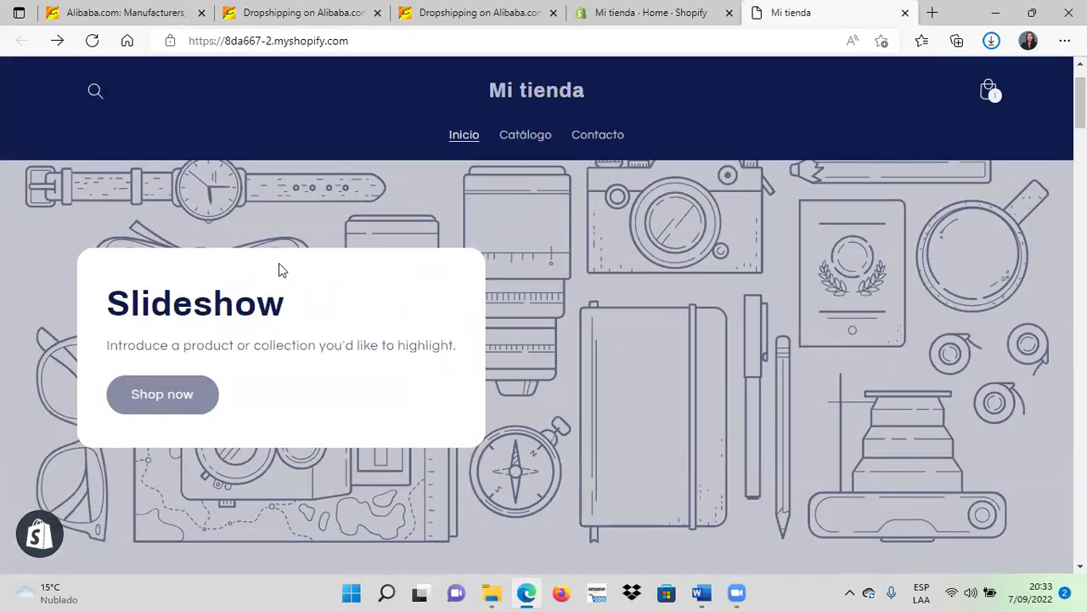
Add the retractable dog leash, the OEM/odm USB data cable and the Mongolian curly clip-in hair to the import list
click(448, 10)
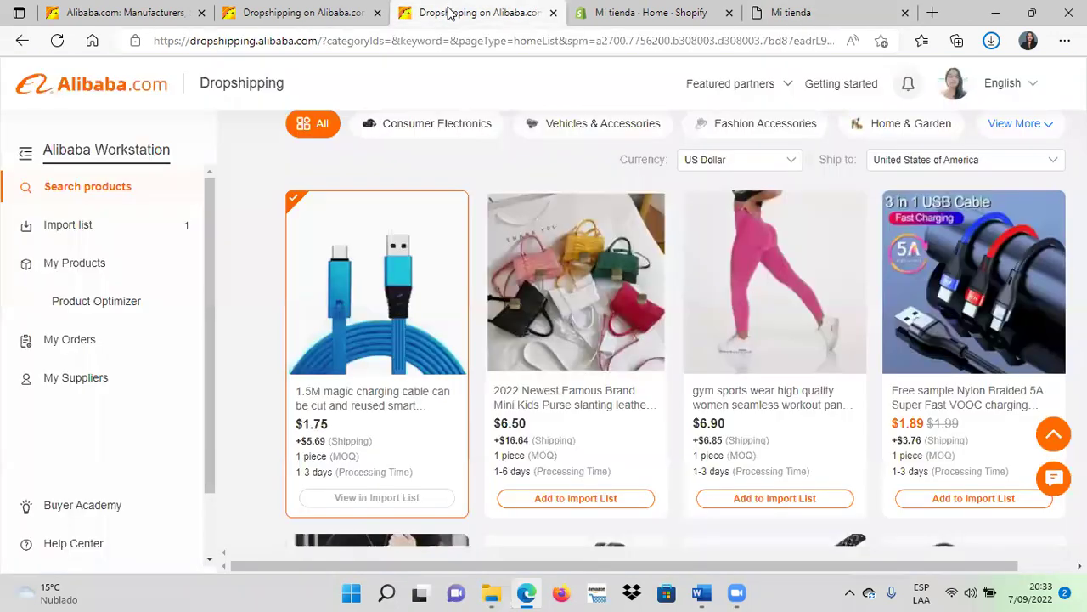
scroll(385, 367, down, 1)
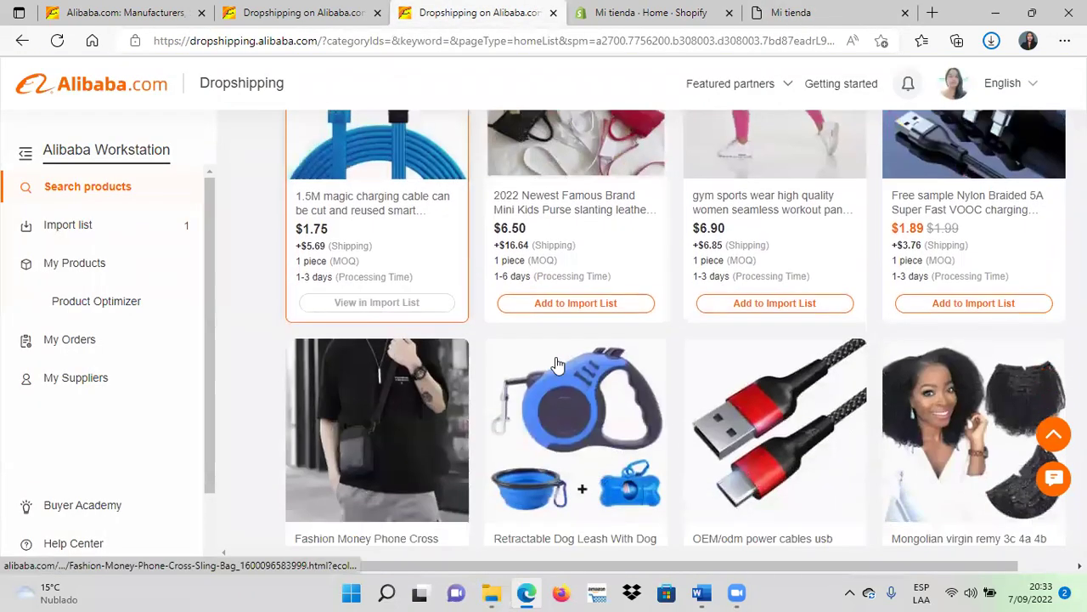
scroll(965, 245, up, 2)
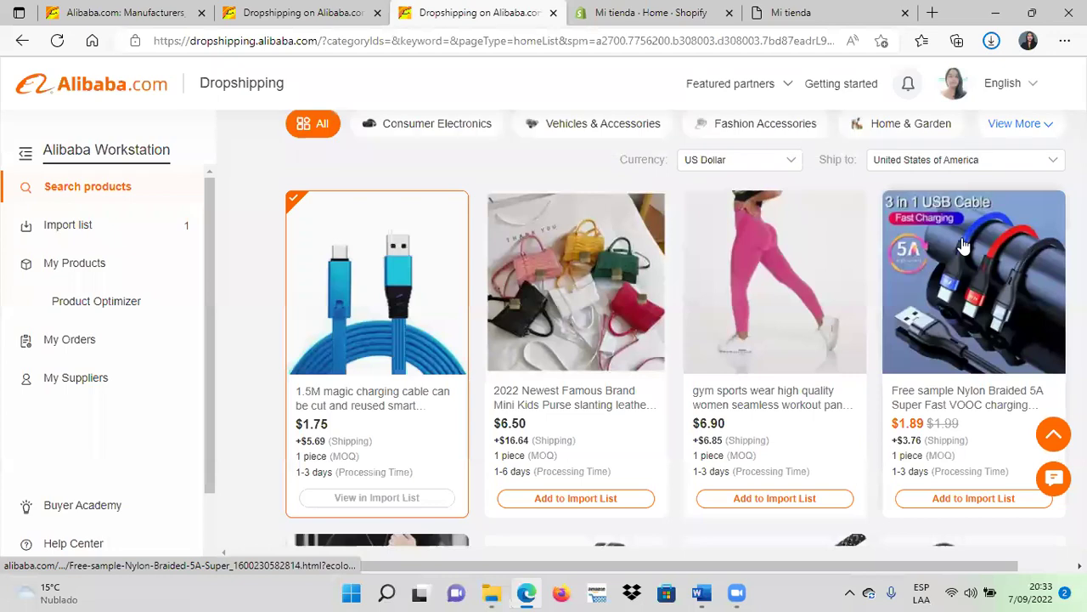
scroll(965, 250, down, 2)
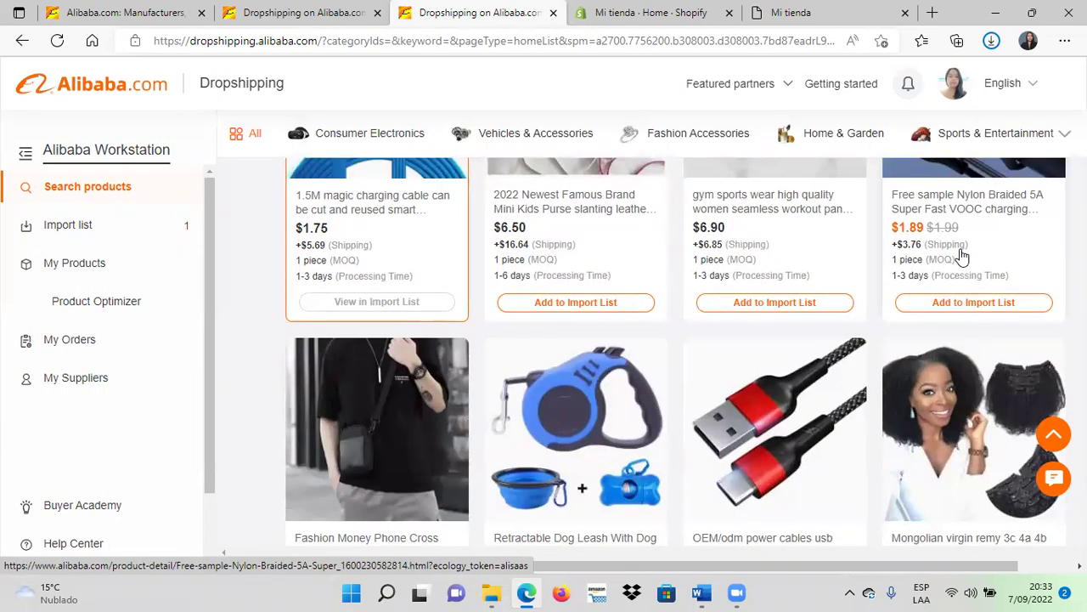
scroll(849, 287, down, 2)
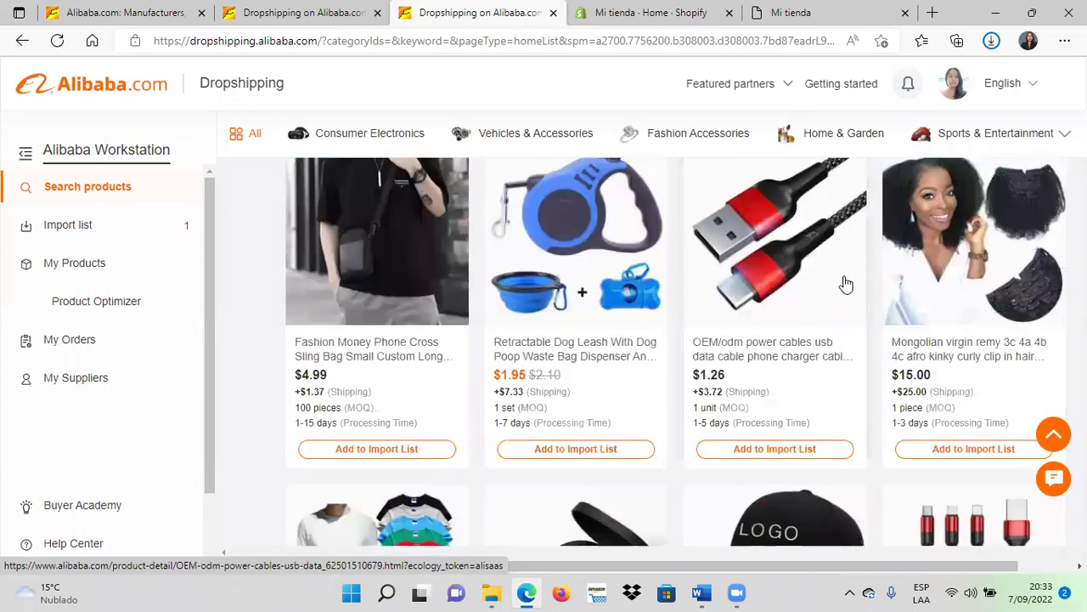
click(587, 457)
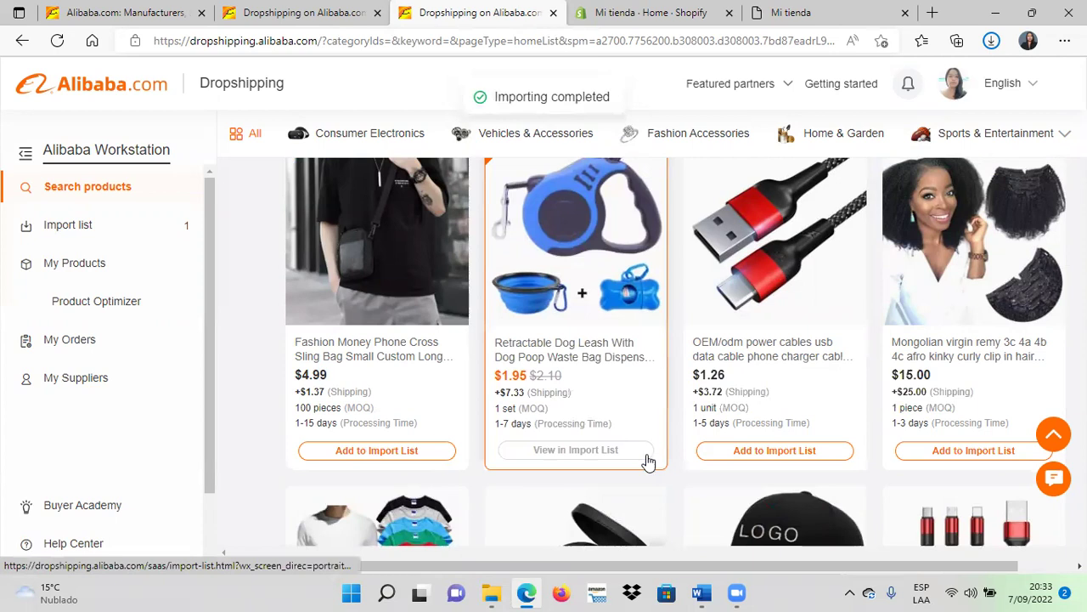
click(798, 456)
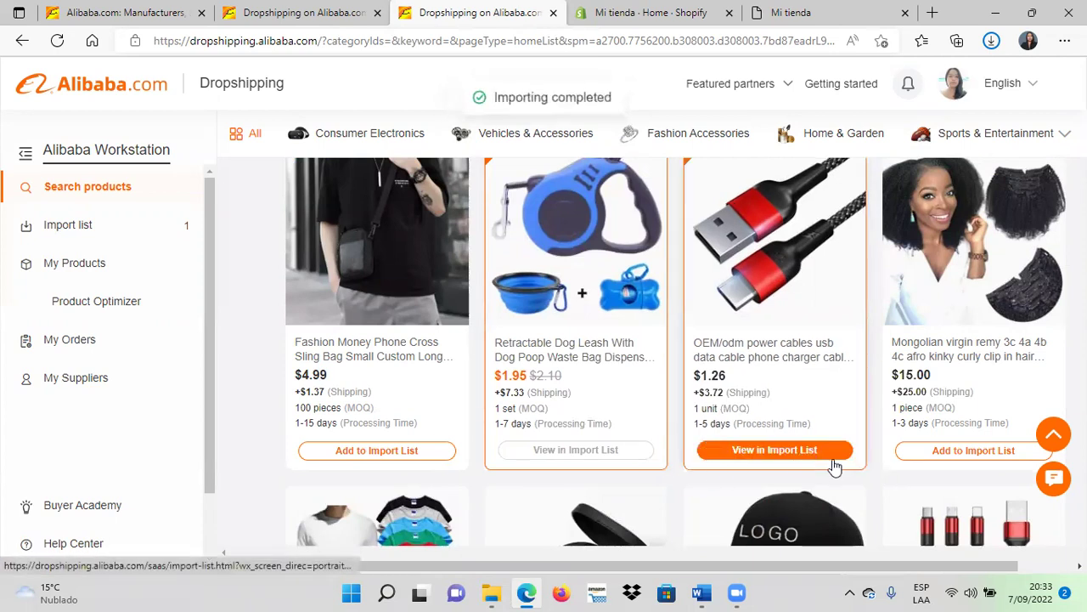
click(977, 454)
Add the custom blank t-shirt, the Audifonos wireless macaron earphones and the New York Designer baseball cap to the import list
scroll(977, 459, down, 3)
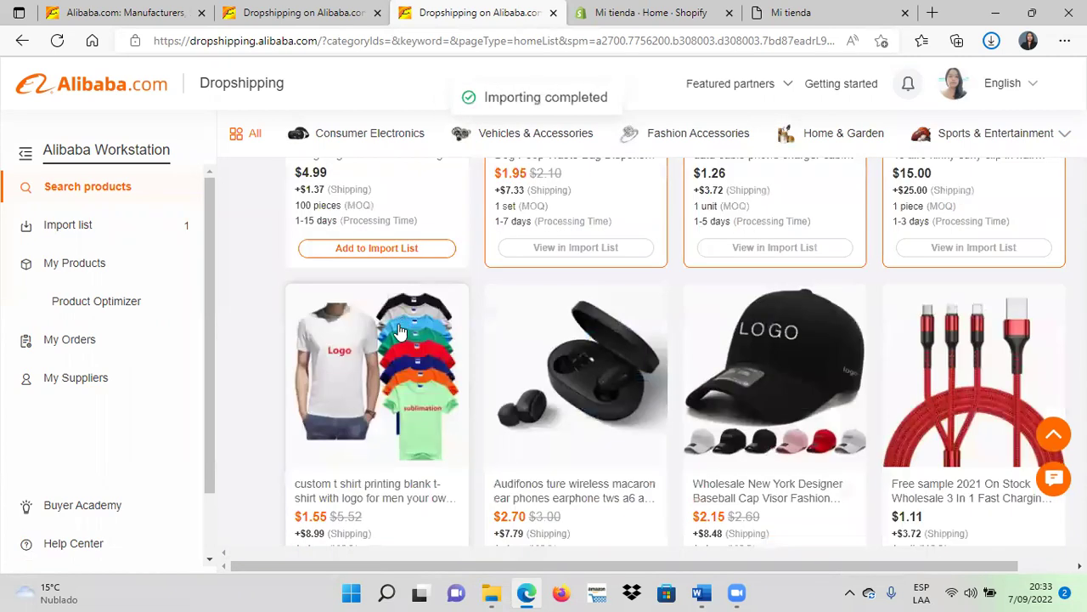
scroll(378, 470, down, 2)
click(382, 401)
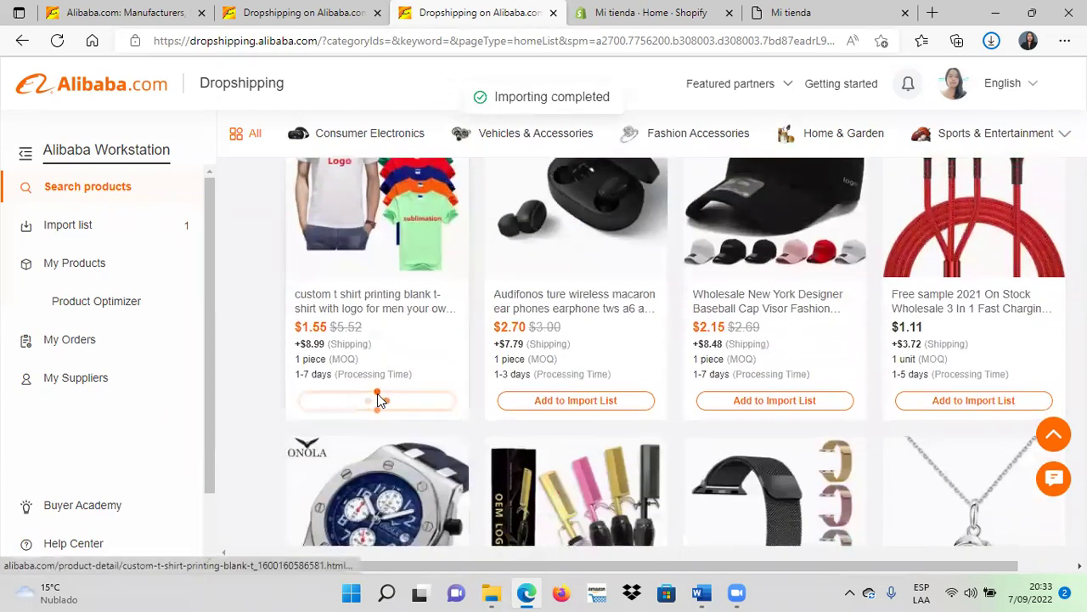
click(574, 404)
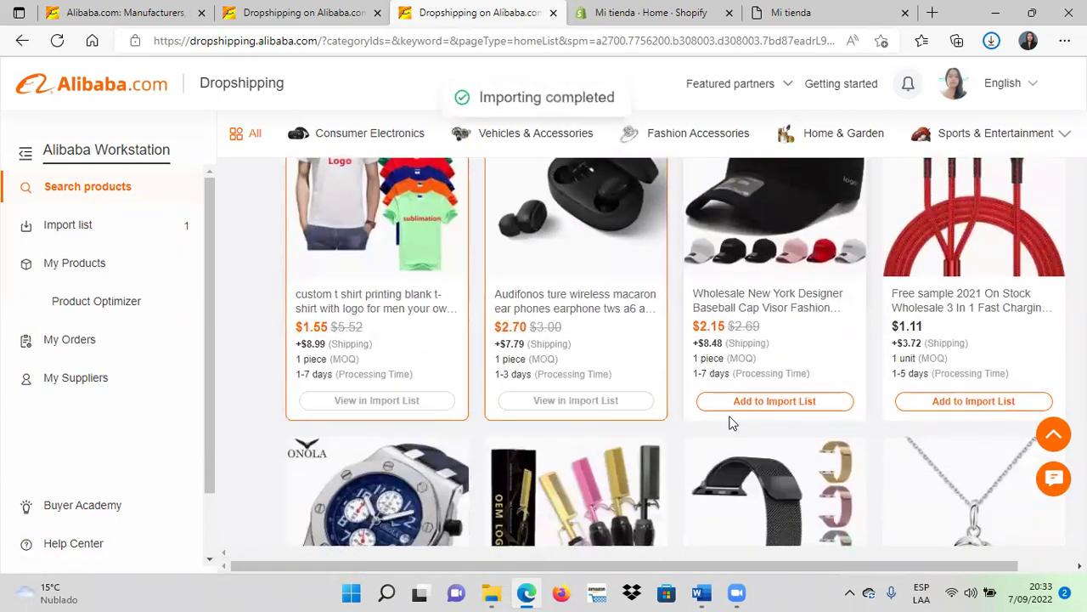
click(773, 404)
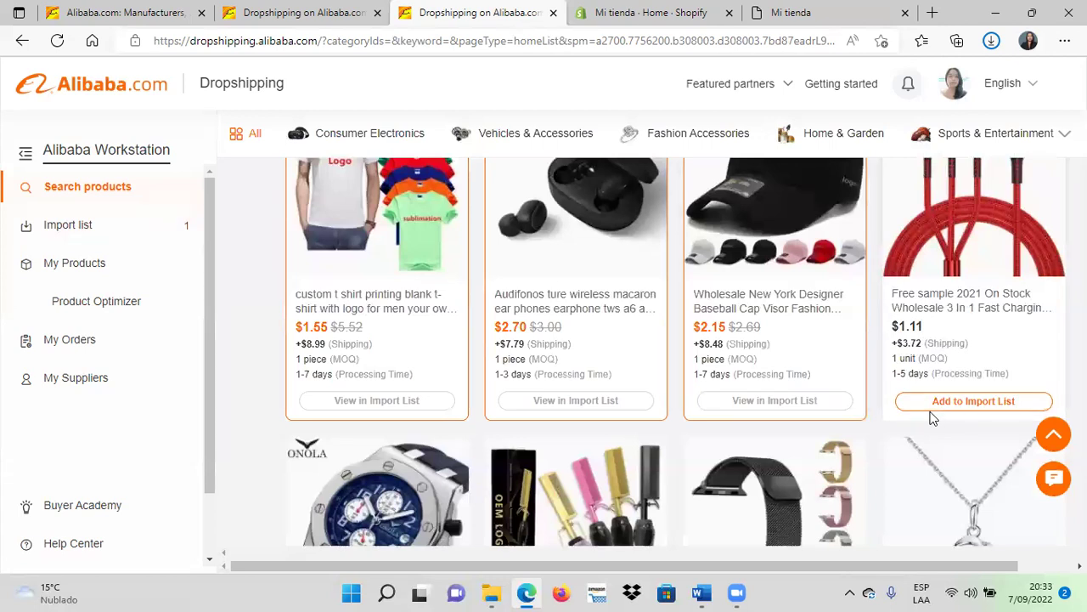
Open the import list and review its products' prices, costs and shipping details along with the store setup actions
click(71, 229)
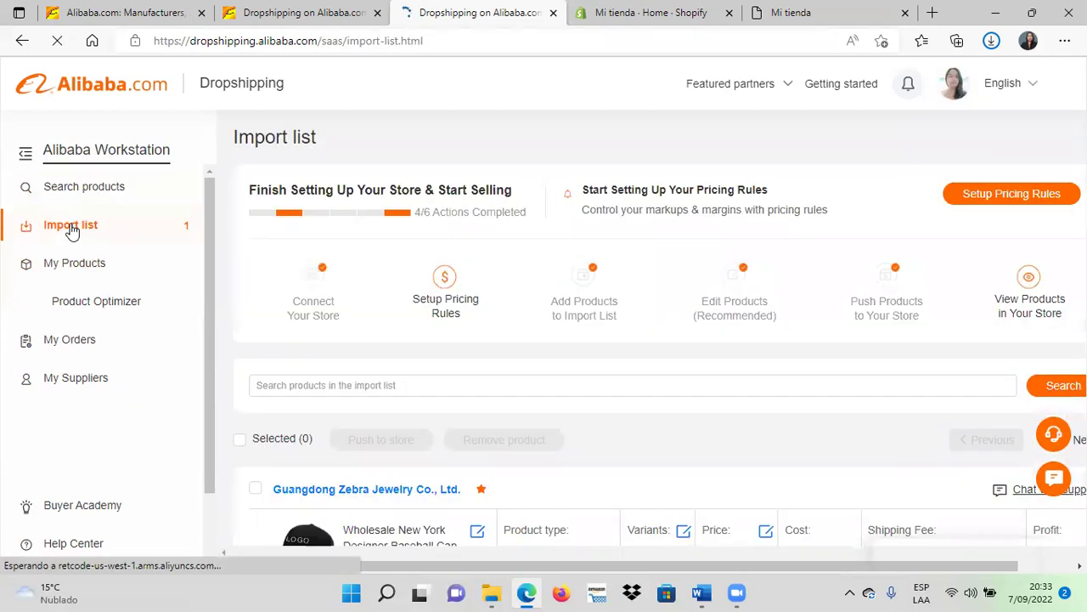
scroll(632, 350, down, 4)
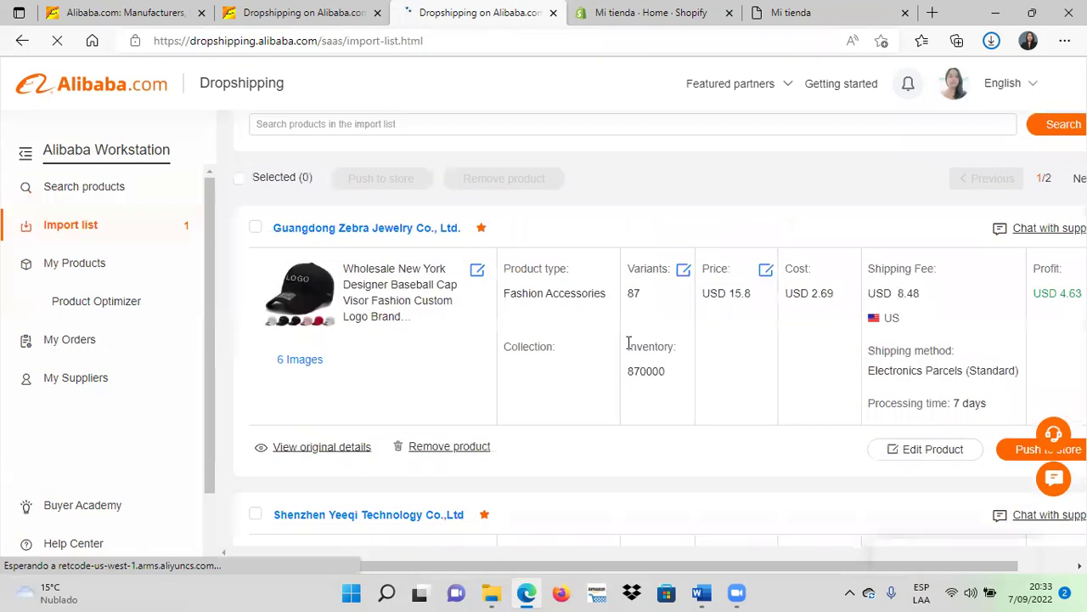
scroll(627, 348, down, 5)
scroll(624, 350, up, 2)
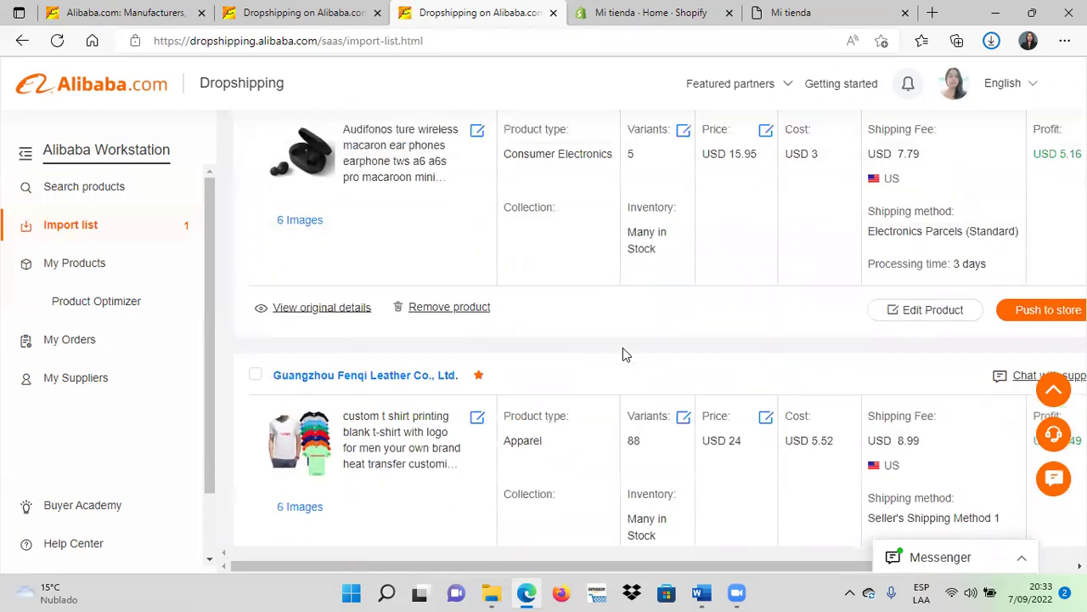
scroll(621, 357, up, 4)
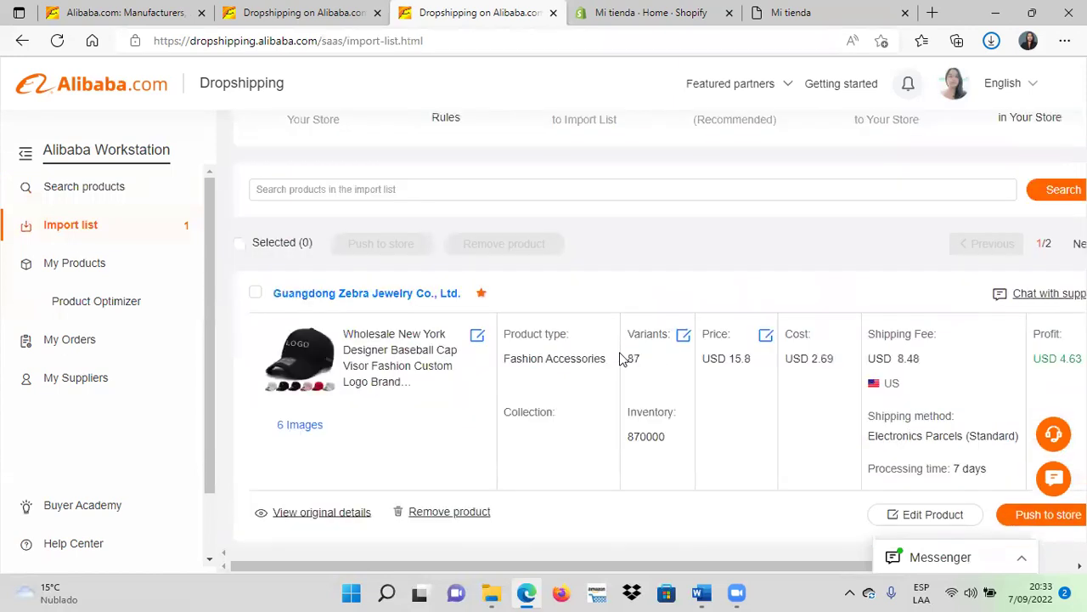
scroll(608, 369, up, 3)
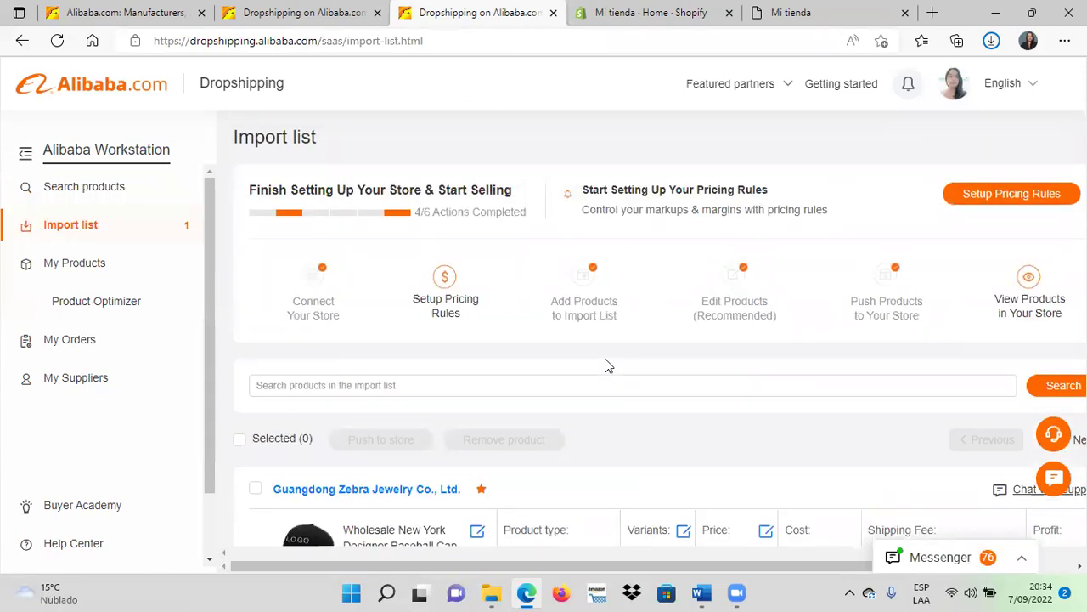
scroll(608, 366, down, 1)
scroll(609, 366, down, 3)
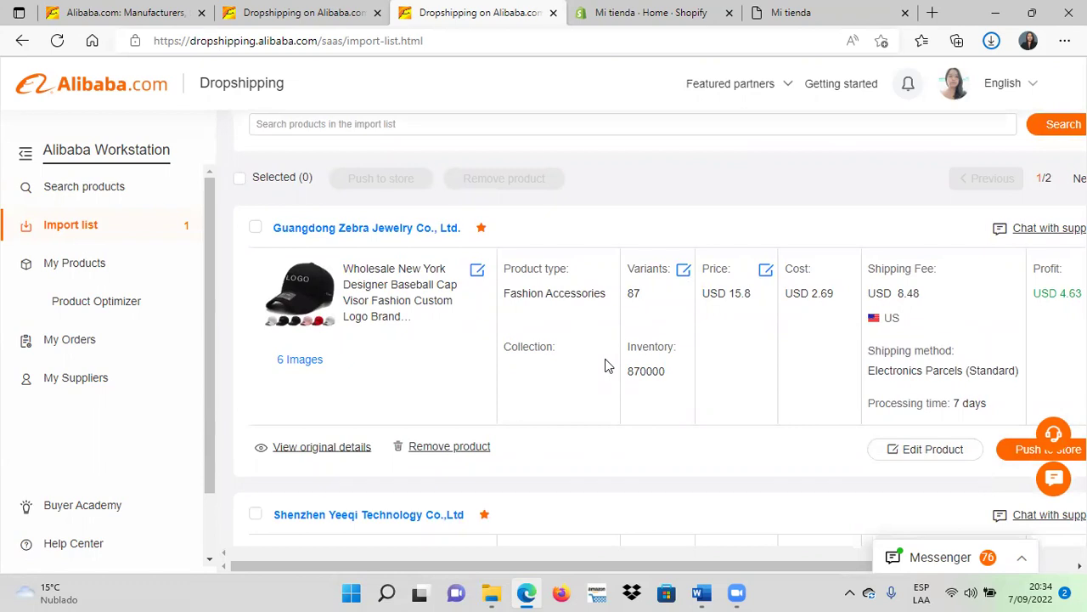
scroll(871, 344, up, 4)
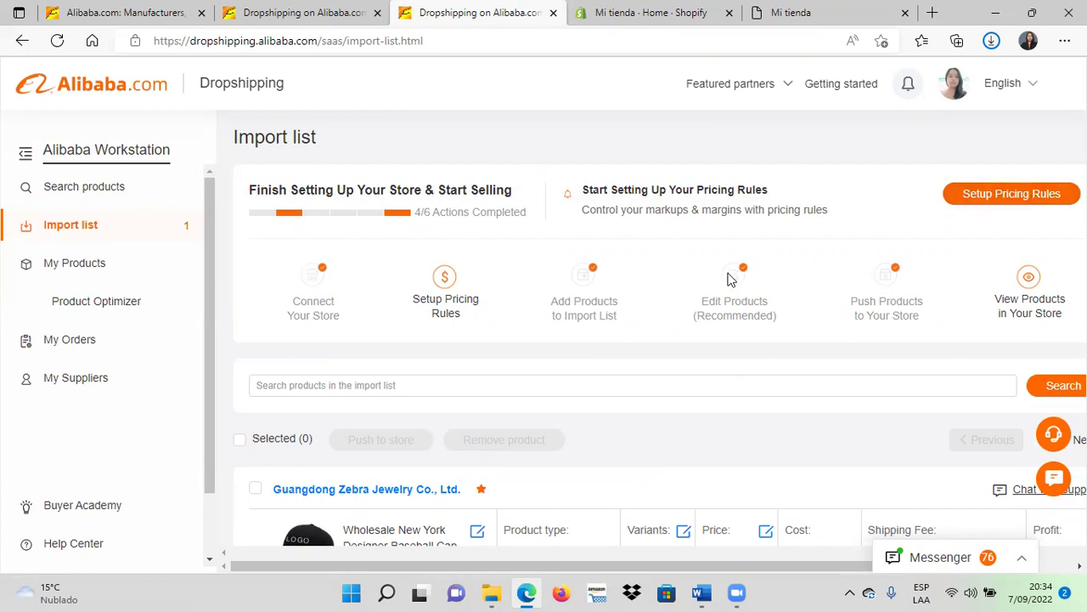
Select the Wholesale New York Designer Baseball Cap in the import list and push it to the store
scroll(507, 306, down, 2)
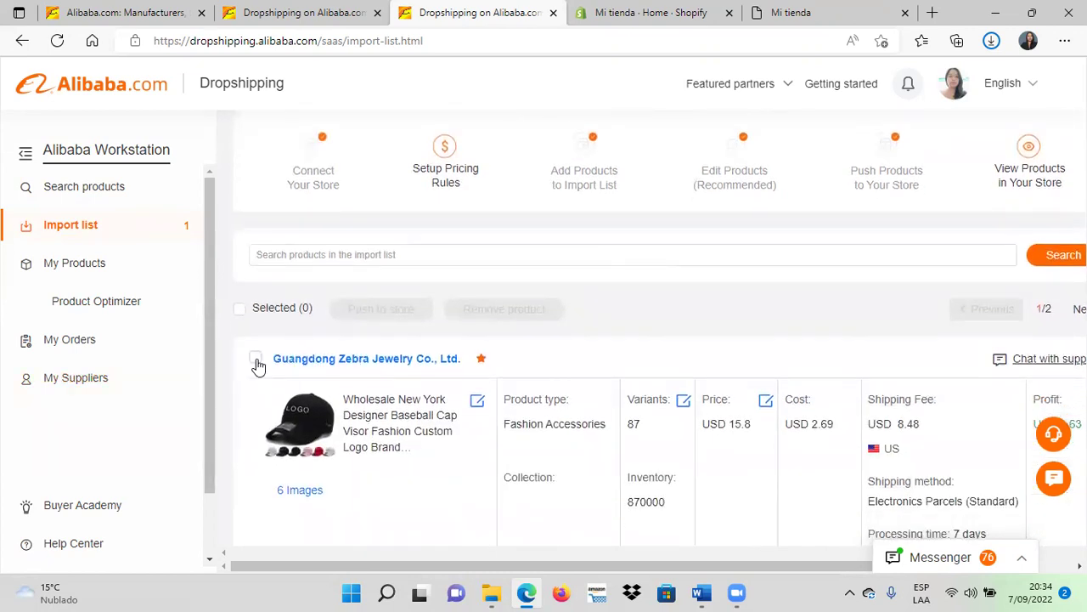
click(255, 358)
scroll(343, 384, down, 2)
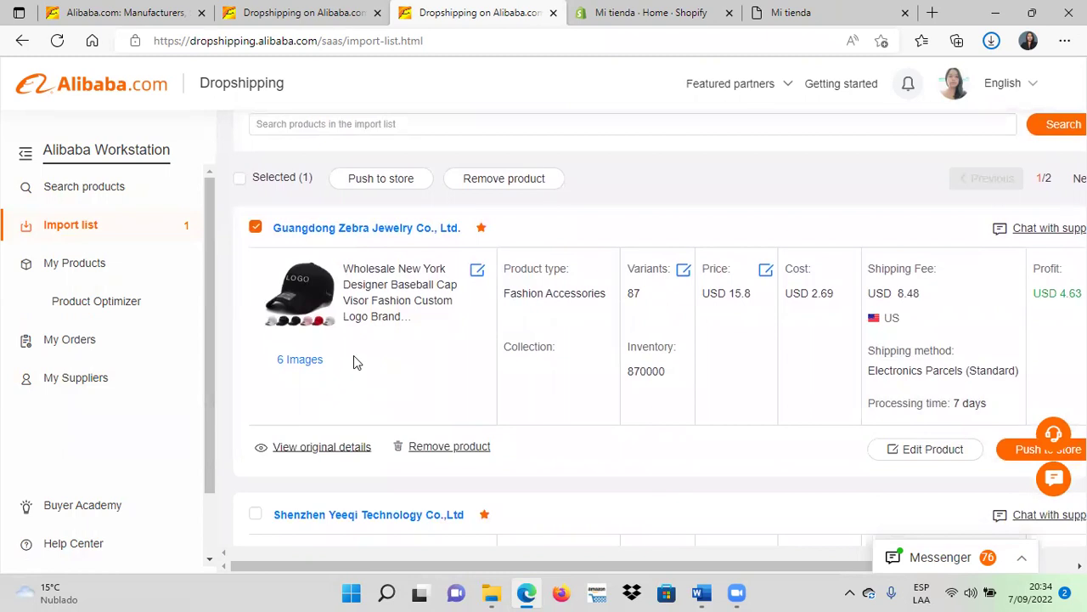
click(1021, 459)
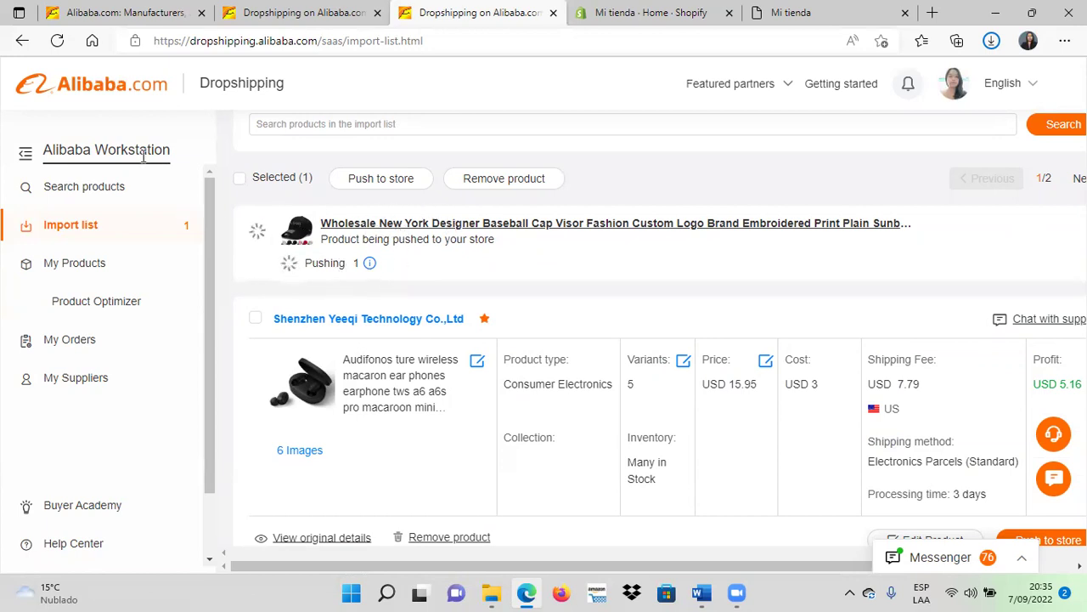
Check the featured collection on the Mi tienda storefront for the pushed baseball cap
click(788, 12)
scroll(505, 218, down, 6)
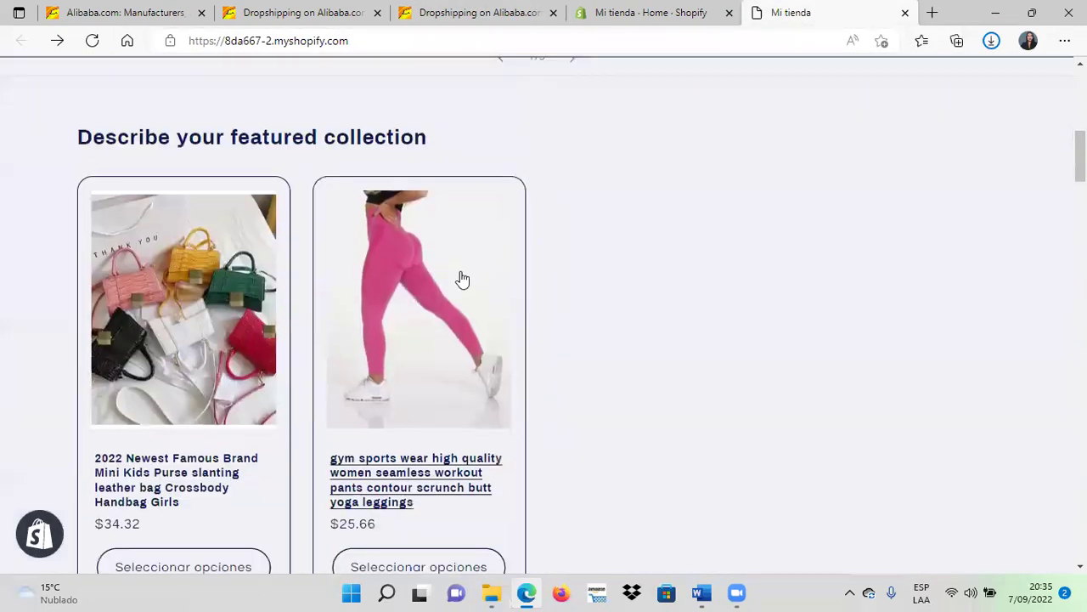
scroll(462, 279, down, 3)
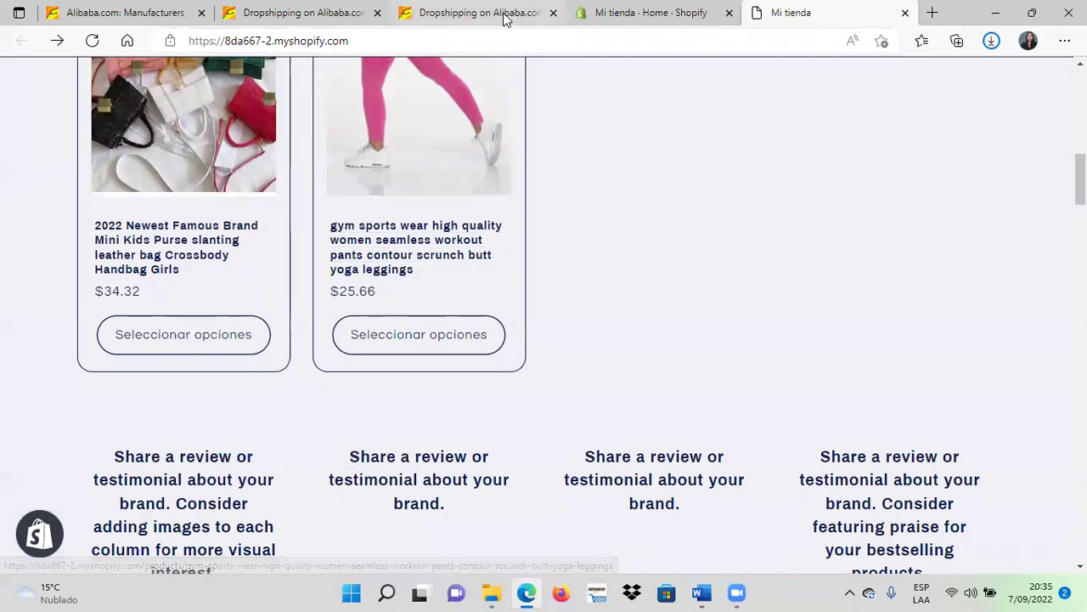
Return to the workstation's import list and check the push status of the baseball cap
click(338, 10)
scroll(679, 250, up, 6)
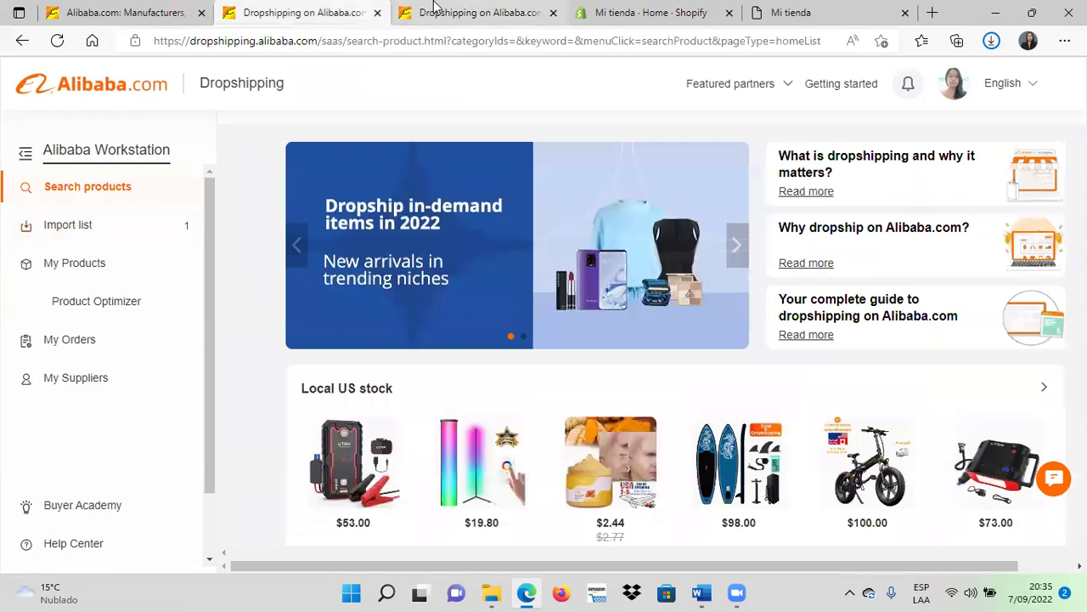
click(459, 10)
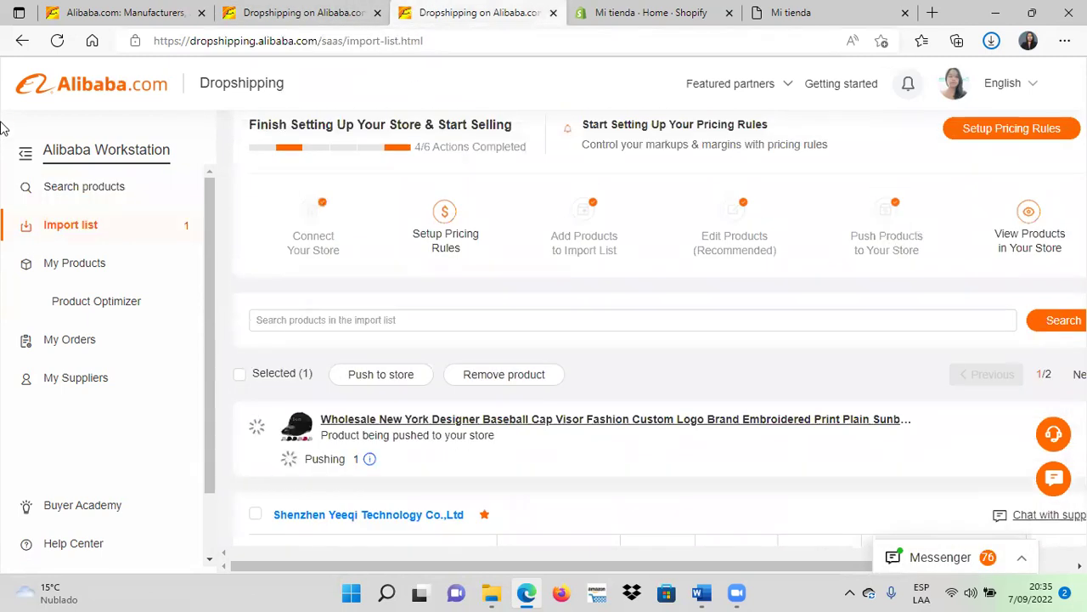
scroll(406, 361, down, 1)
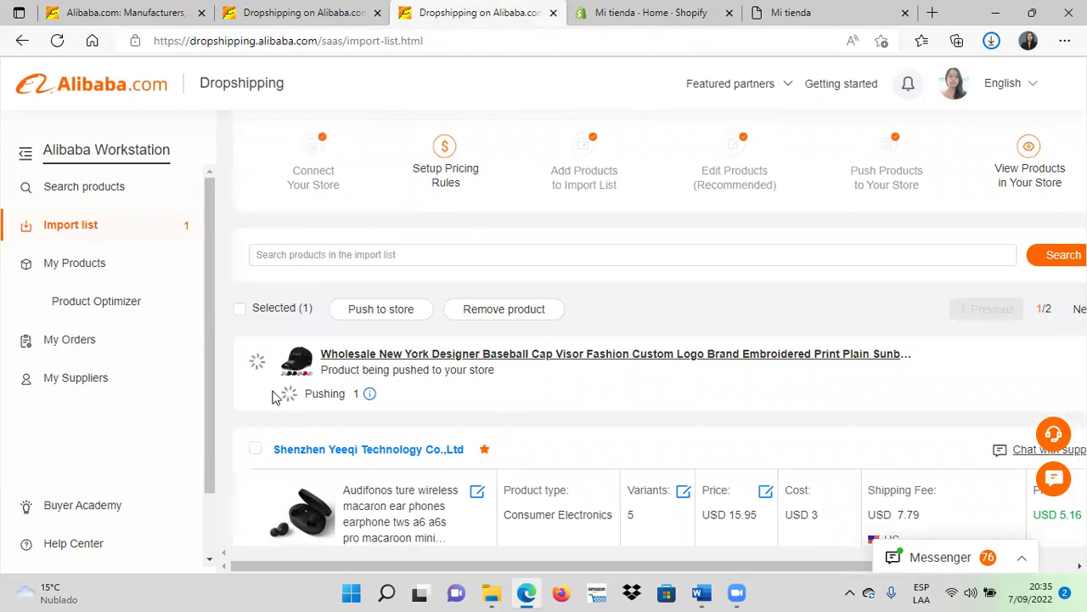
scroll(439, 378, down, 1)
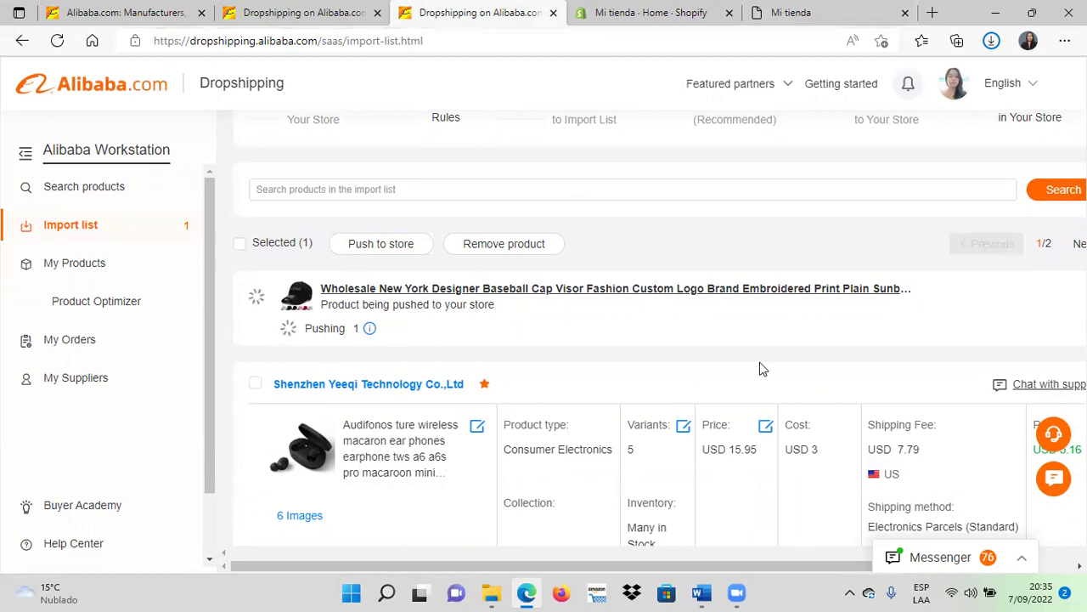
scroll(675, 400, down, 8)
Browse the product search page again, from the featured supplier offers down to the t-shirt, earphones and cap listings
click(338, 14)
scroll(764, 323, down, 4)
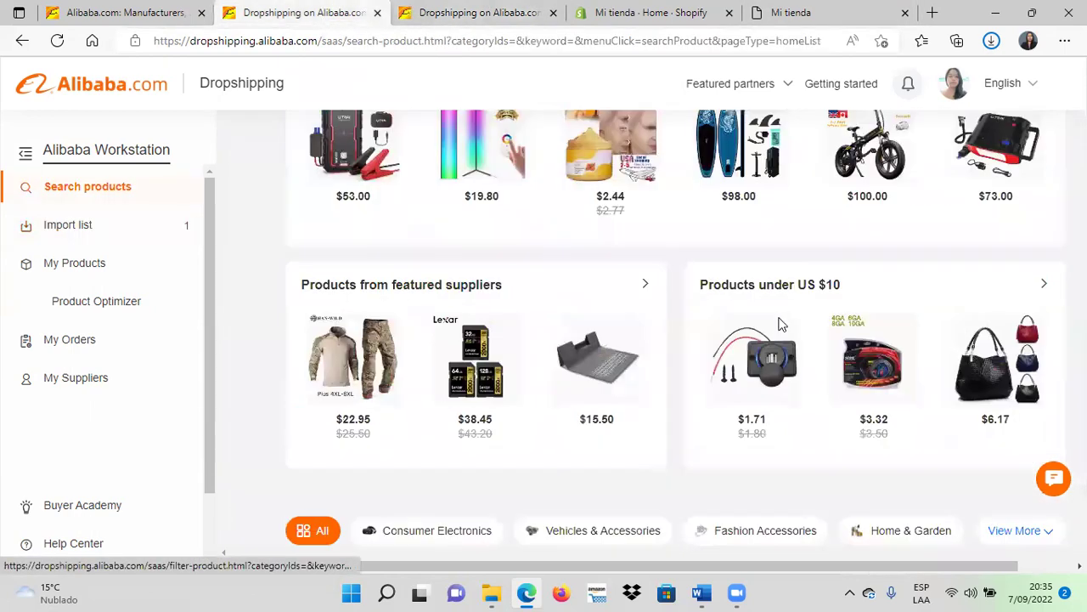
scroll(765, 327, down, 6)
scroll(718, 316, down, 5)
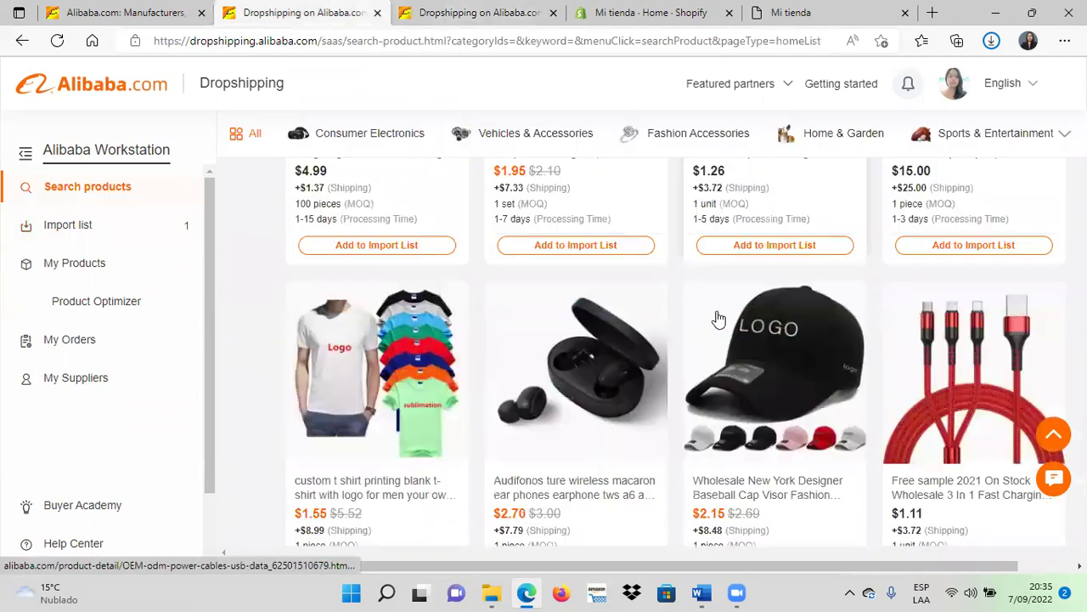
scroll(721, 276, up, 1)
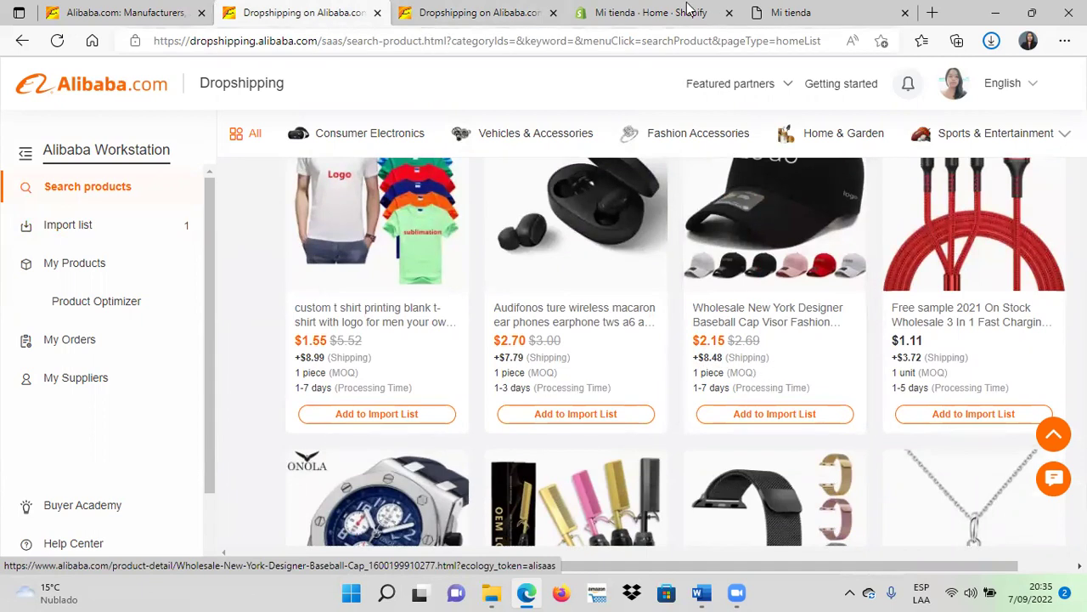
Select the Audifonos wireless macaron earphones in the import list and push them to the store
click(510, 12)
scroll(499, 272, up, 3)
scroll(499, 273, up, 9)
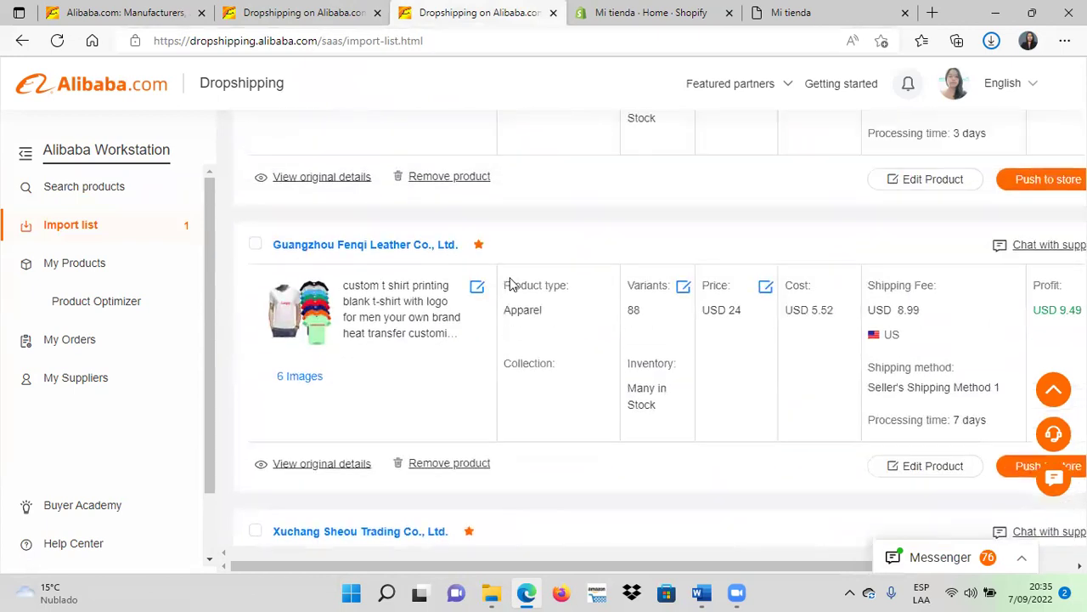
scroll(333, 346, down, 2)
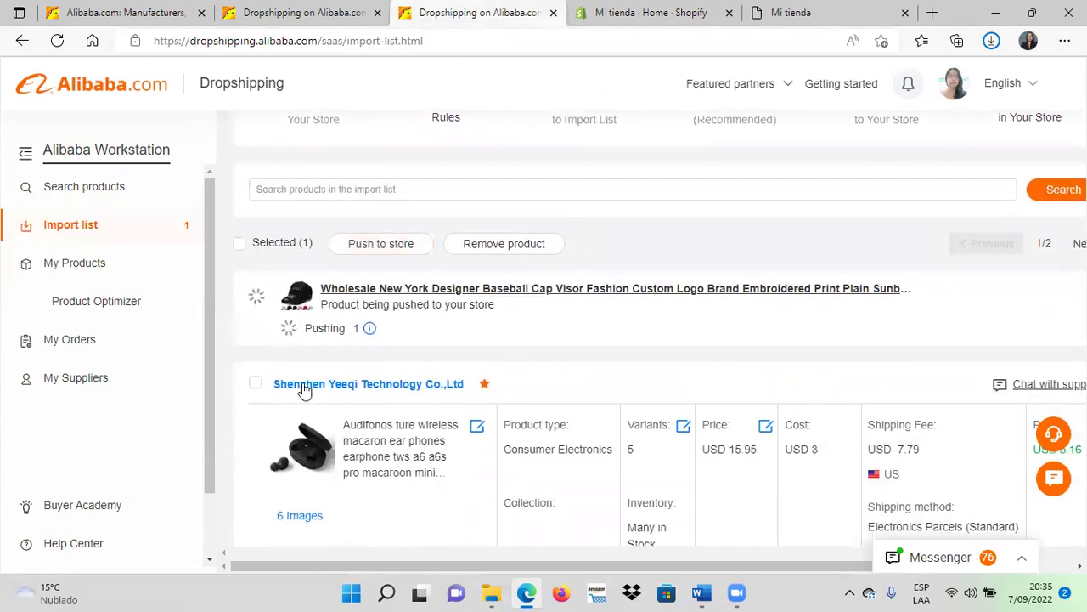
click(256, 384)
scroll(281, 412, down, 2)
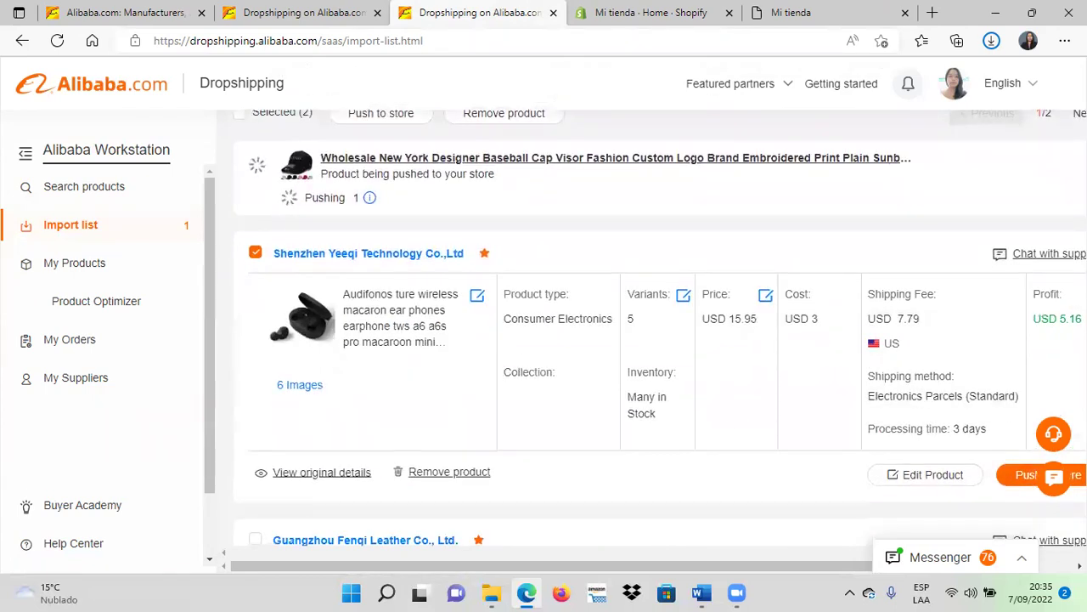
click(1019, 481)
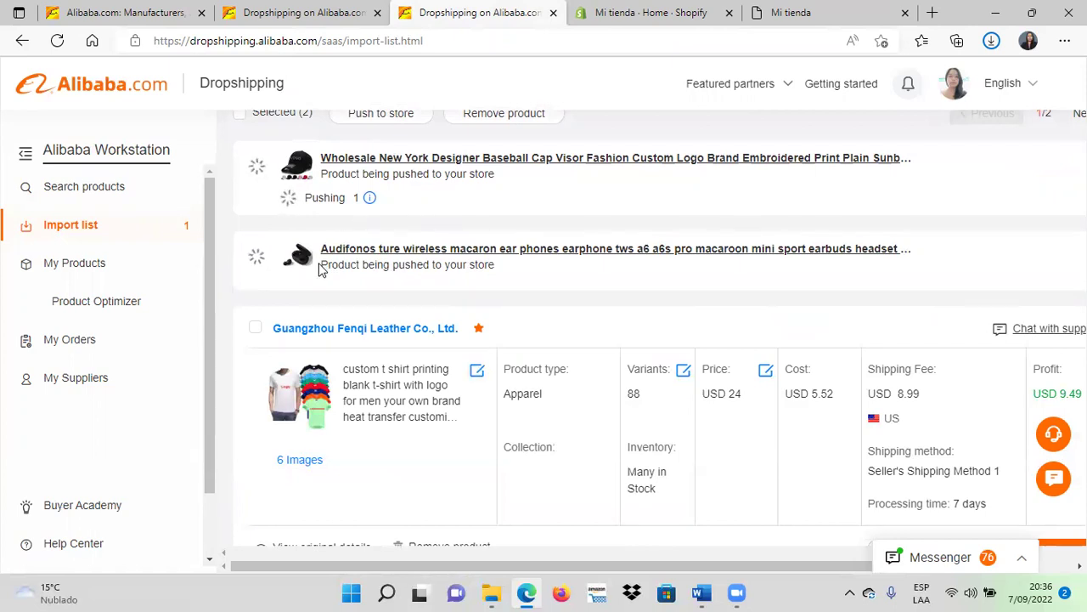
Reload the Mi tienda storefront and check its featured collection for the pushed cap and earphones
click(756, 11)
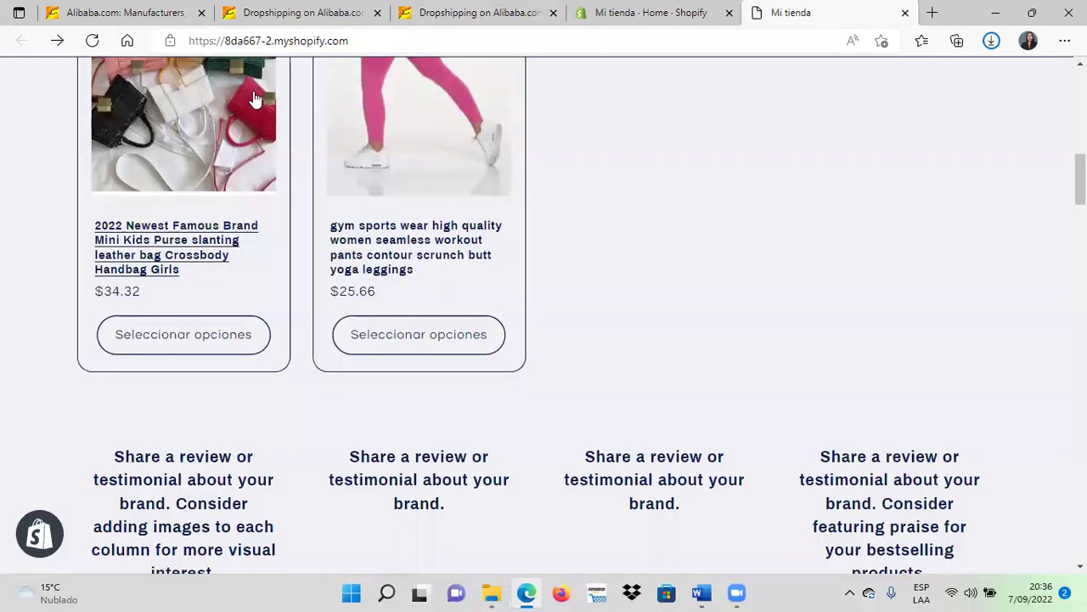
scroll(548, 271, up, 3)
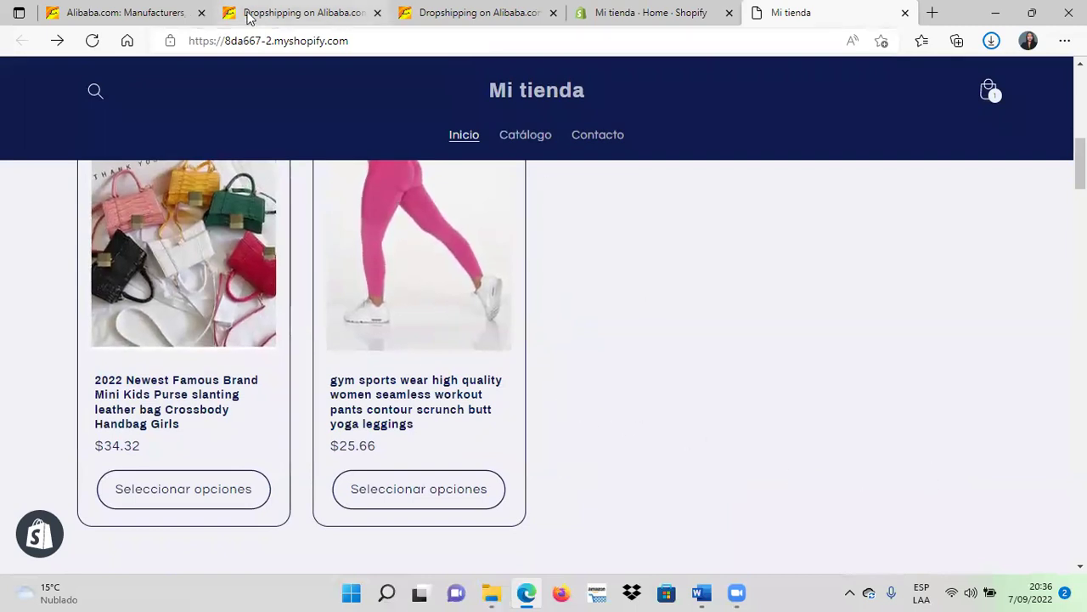
click(95, 41)
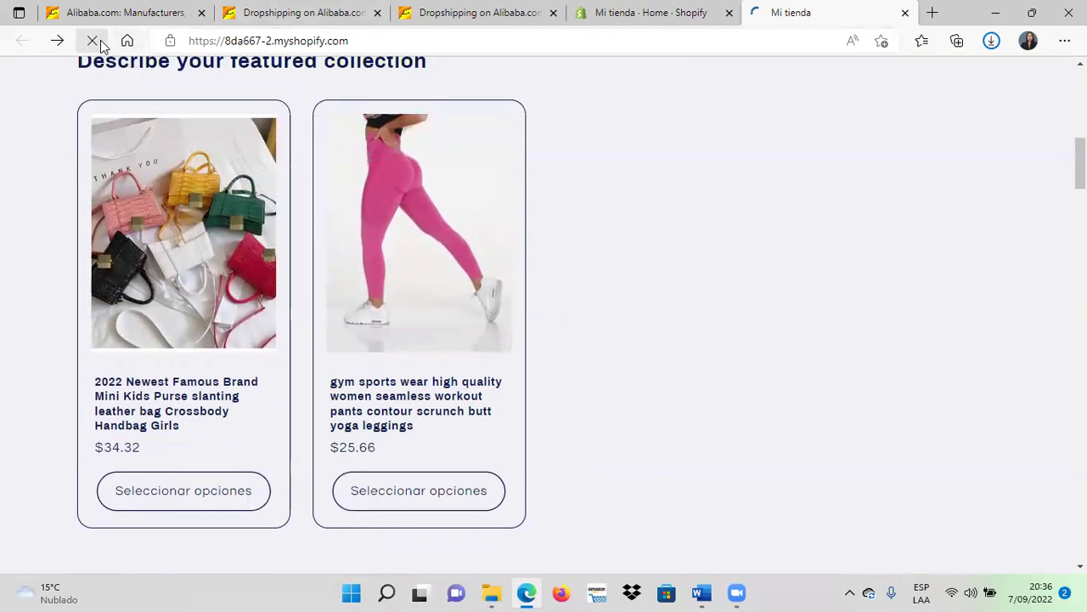
scroll(554, 183, down, 1)
scroll(595, 212, down, 2)
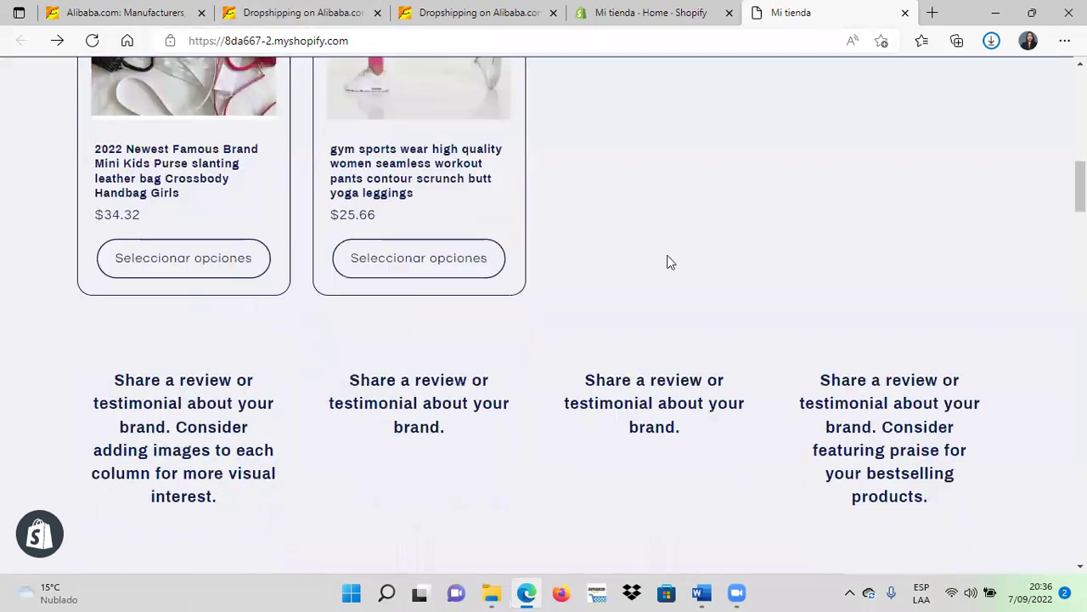
scroll(689, 267, down, 3)
scroll(695, 251, up, 5)
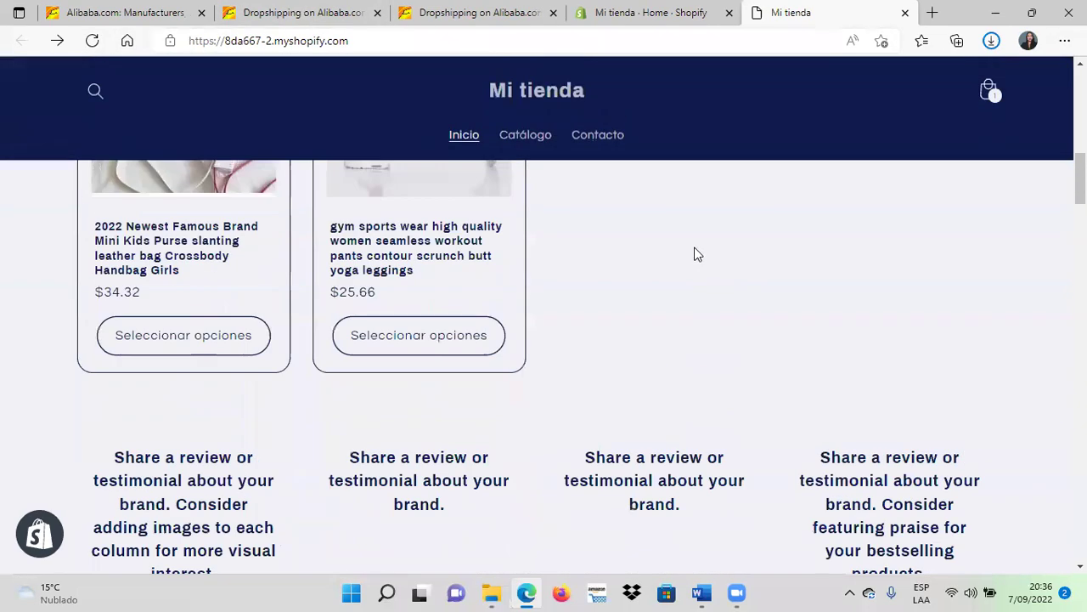
scroll(609, 274, down, 2)
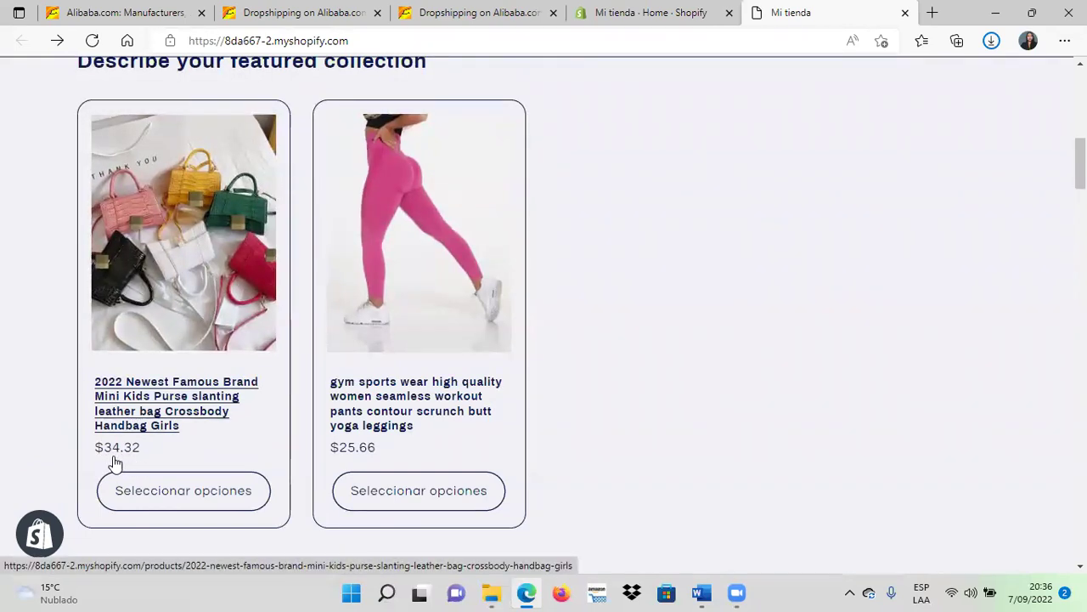
Return to the workstation's product search page and look back over the listings up to the promotional banner
click(252, 10)
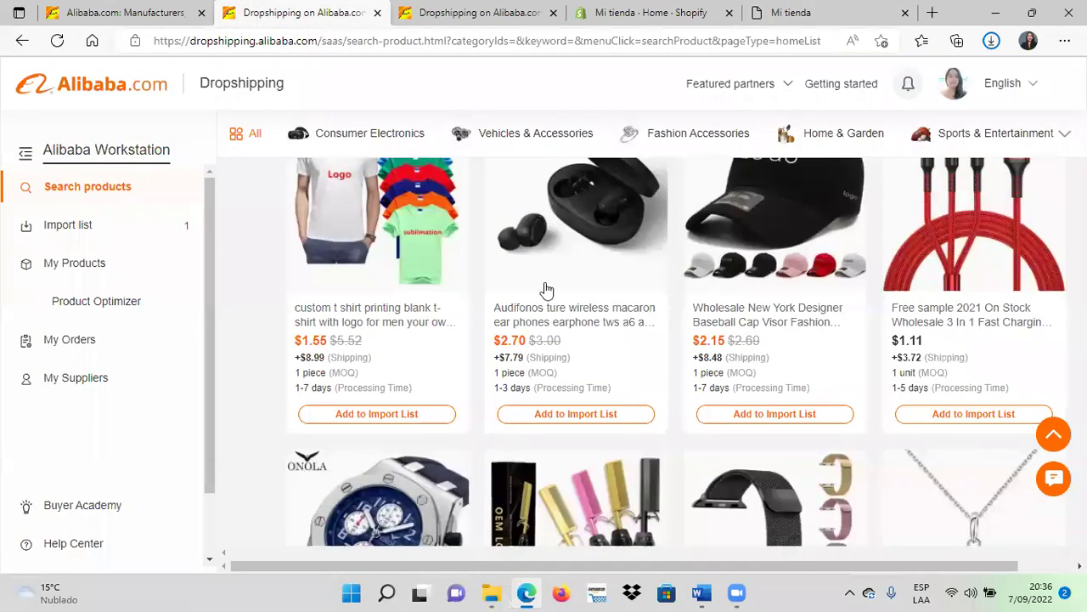
scroll(586, 255, up, 10)
scroll(601, 269, up, 3)
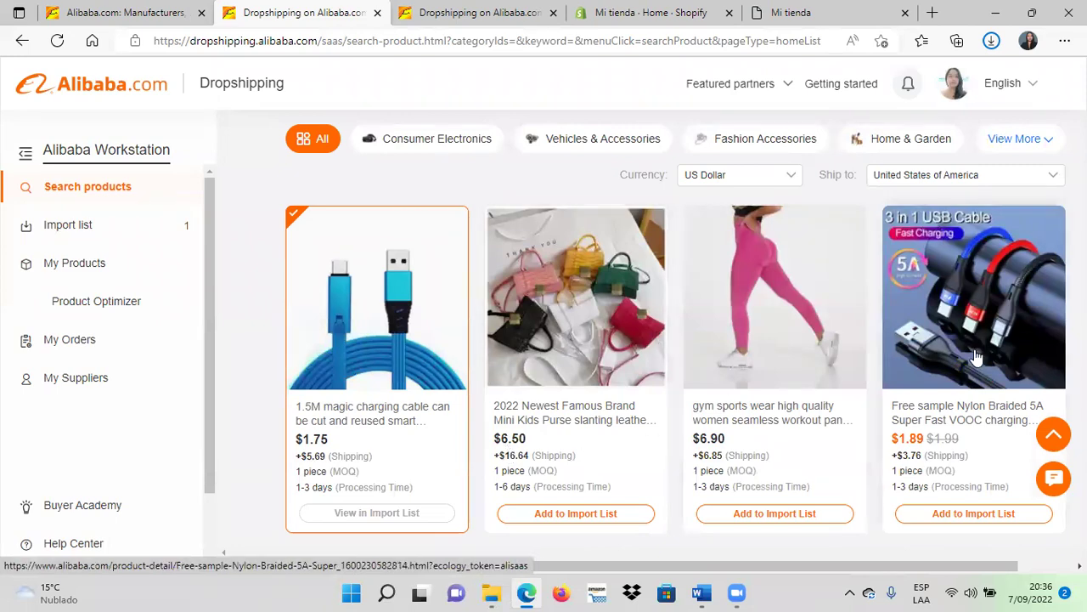
scroll(973, 347, up, 3)
scroll(974, 348, up, 5)
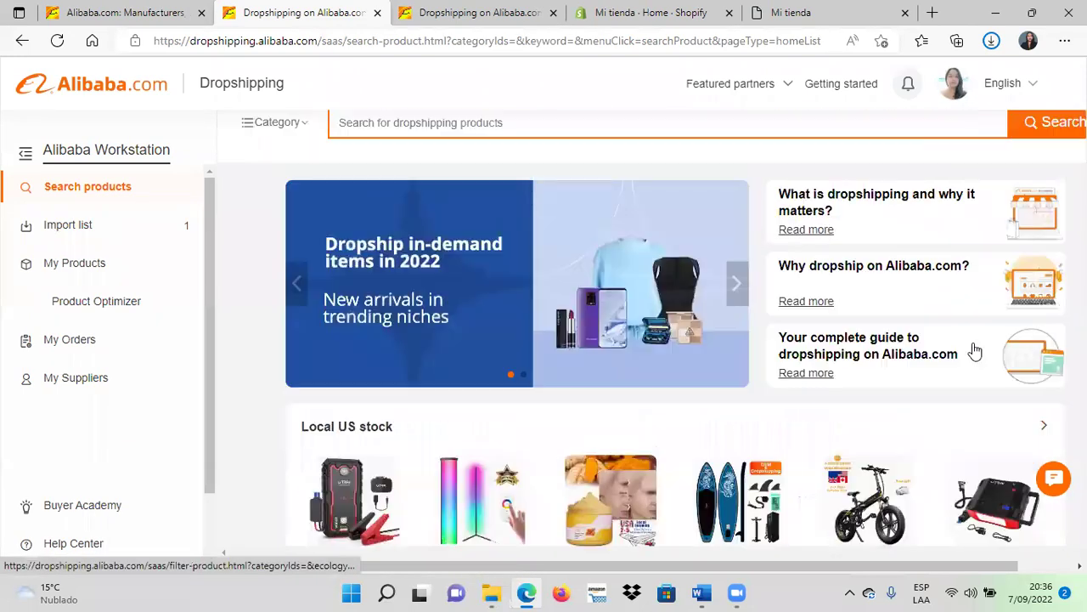
Check the push status of the baseball cap and the Audifonos earphones in the import list
click(509, 10)
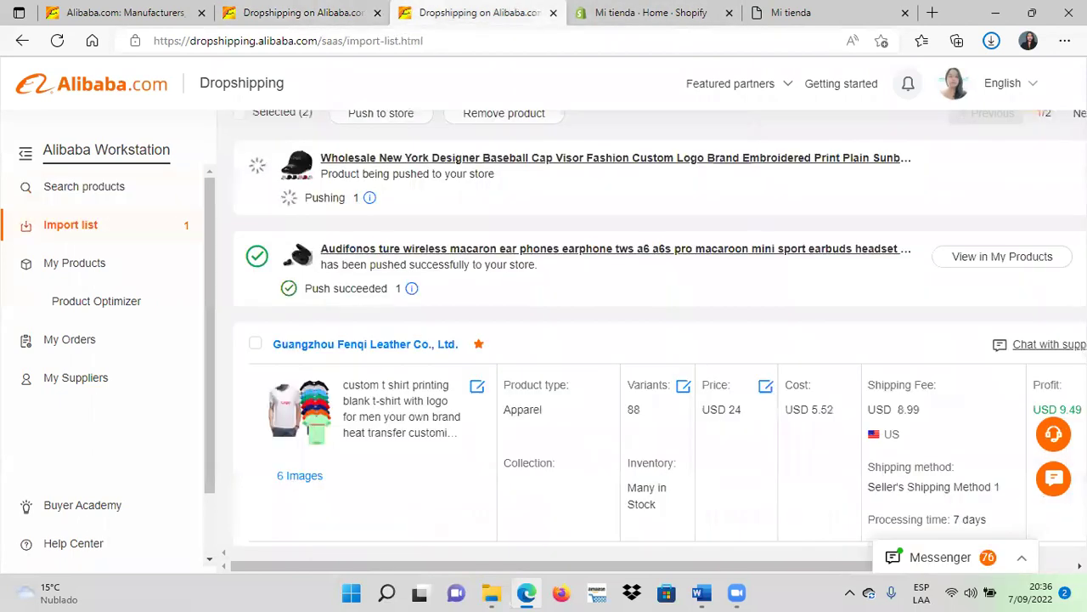
scroll(969, 272, up, 3)
scroll(1002, 213, up, 1)
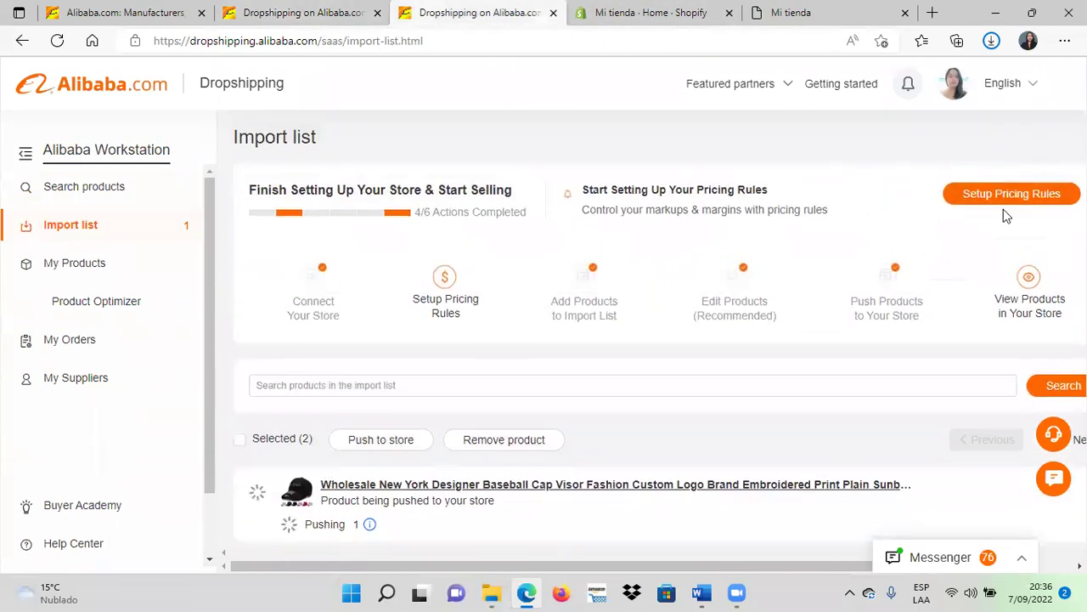
Open the pricing rules setup and review the price and compare-at price formulas, plus the general auto-update settings
click(1011, 201)
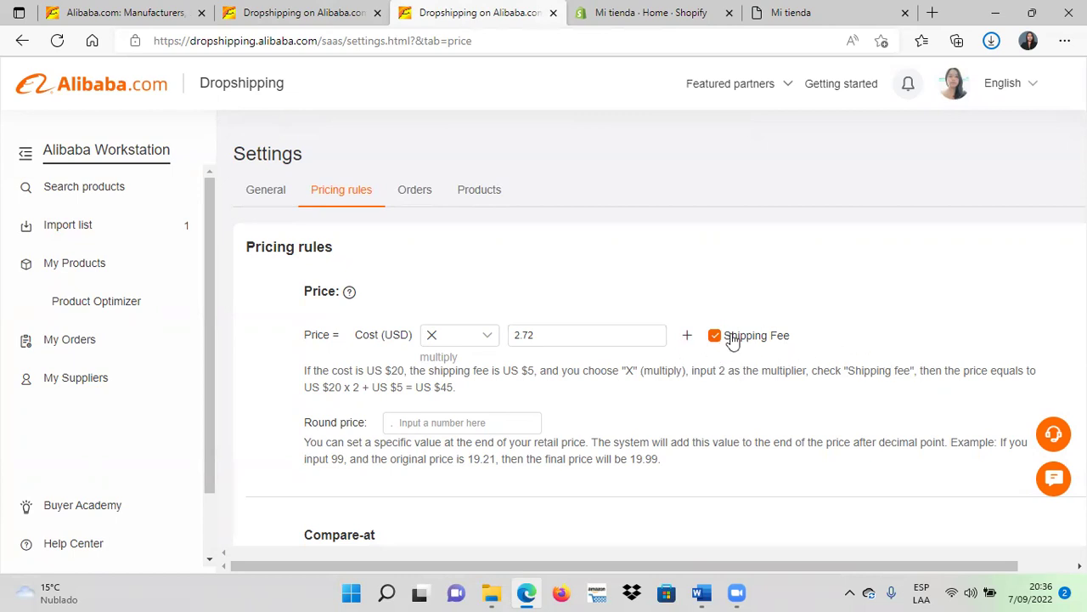
scroll(732, 339, down, 3)
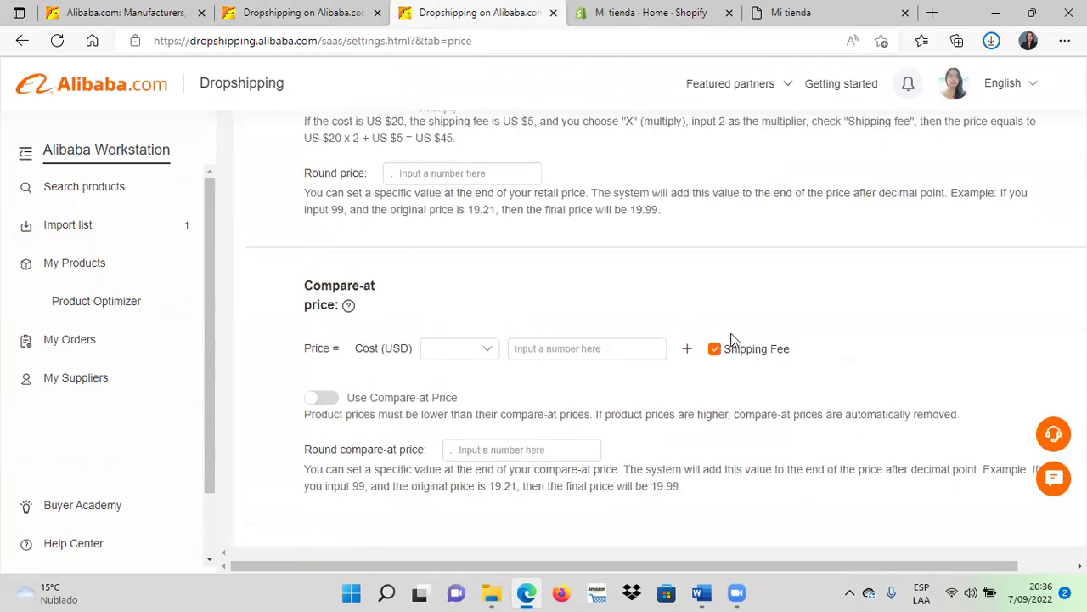
scroll(476, 274, up, 2)
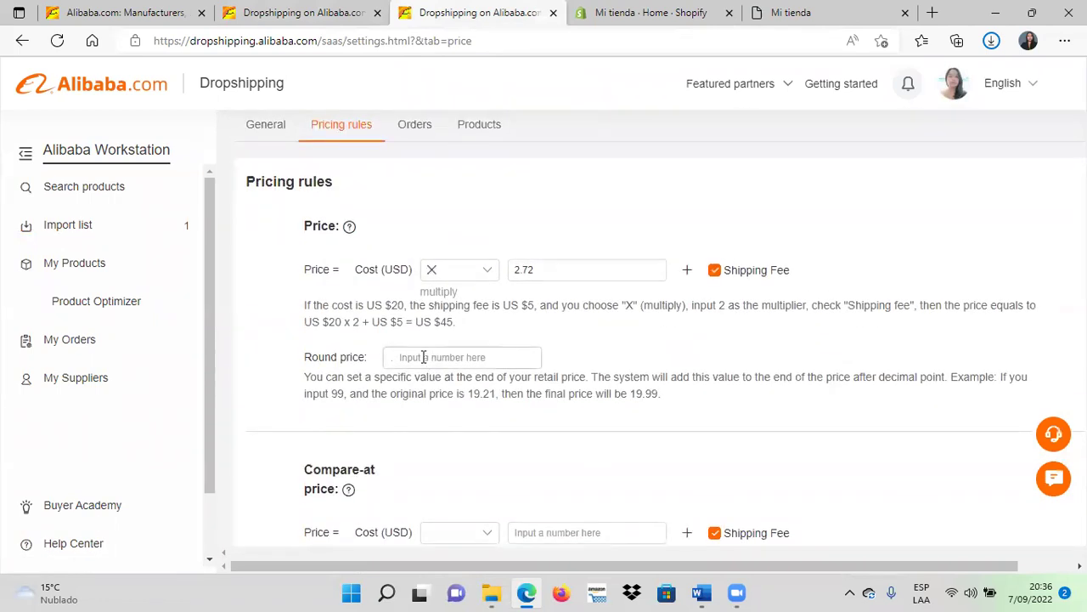
scroll(533, 382, down, 3)
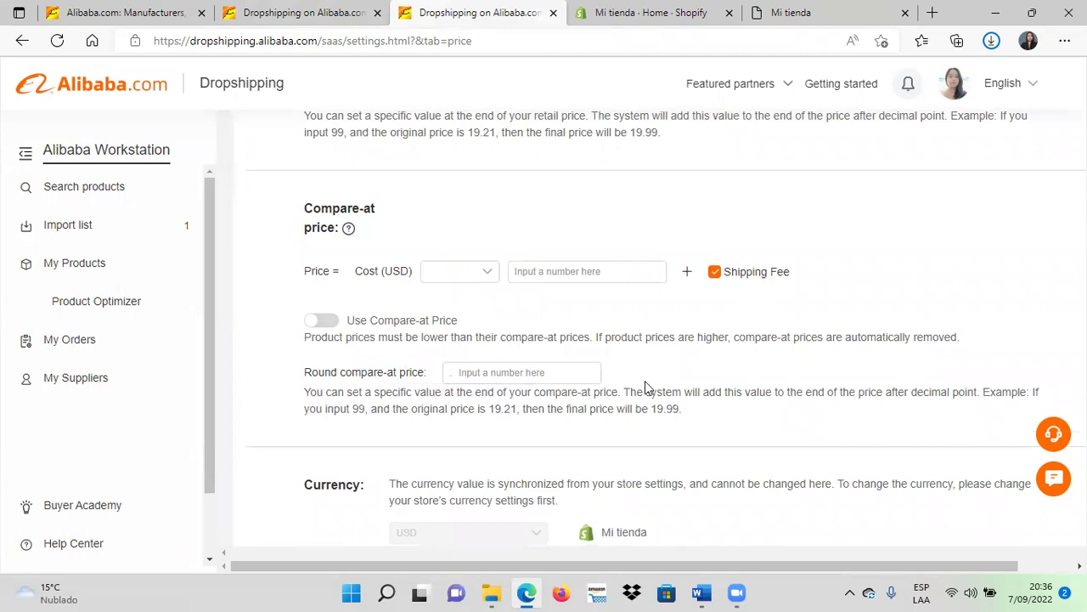
scroll(645, 389, up, 4)
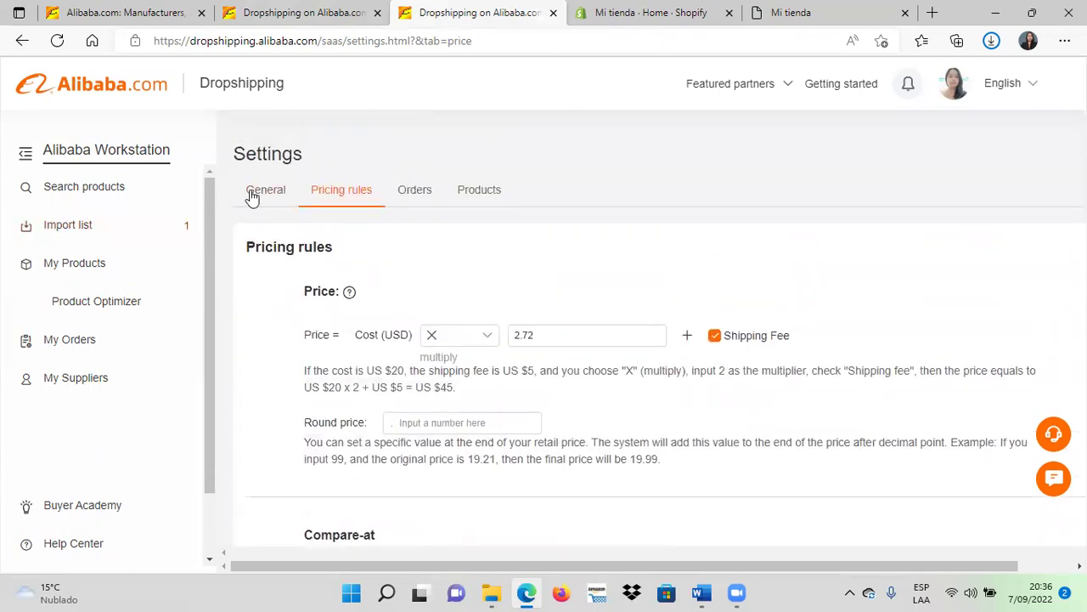
click(266, 195)
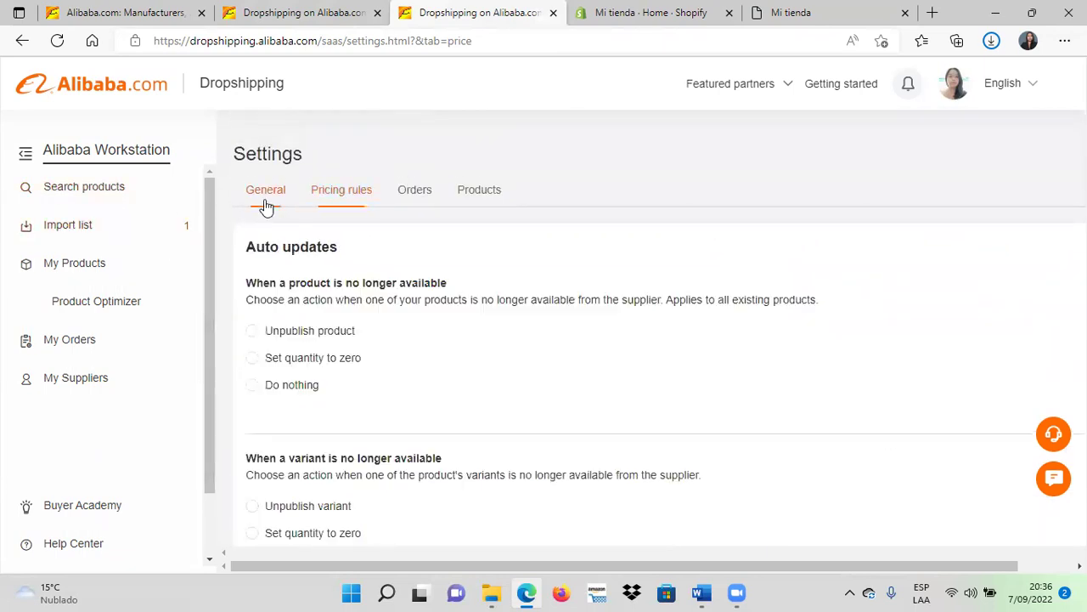
scroll(492, 294, down, 2)
Reopen the import list and look through the products in it
click(68, 225)
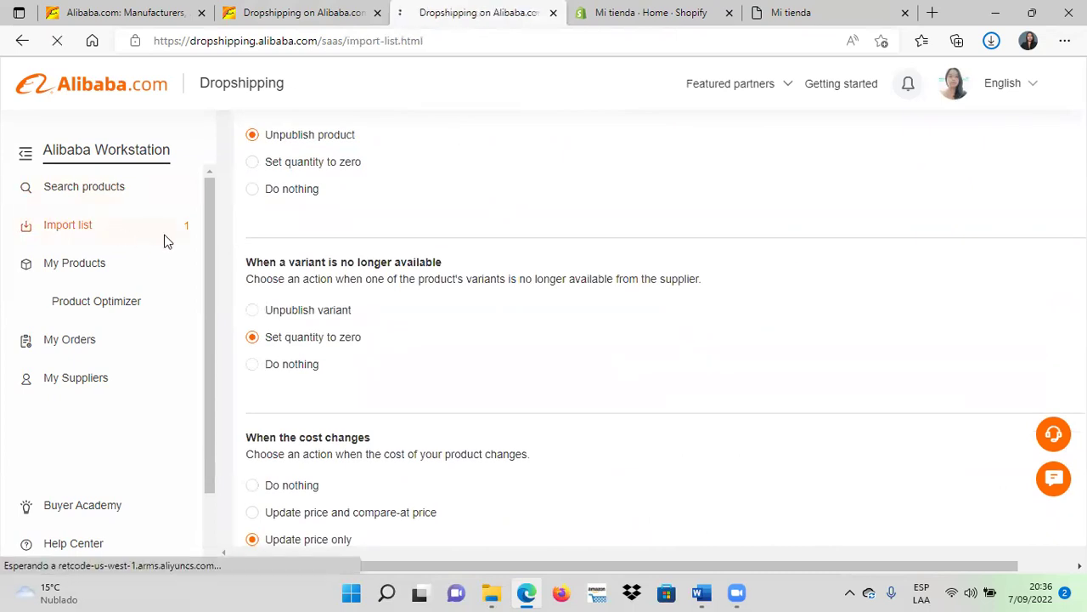
scroll(517, 242, down, 1)
scroll(473, 265, down, 6)
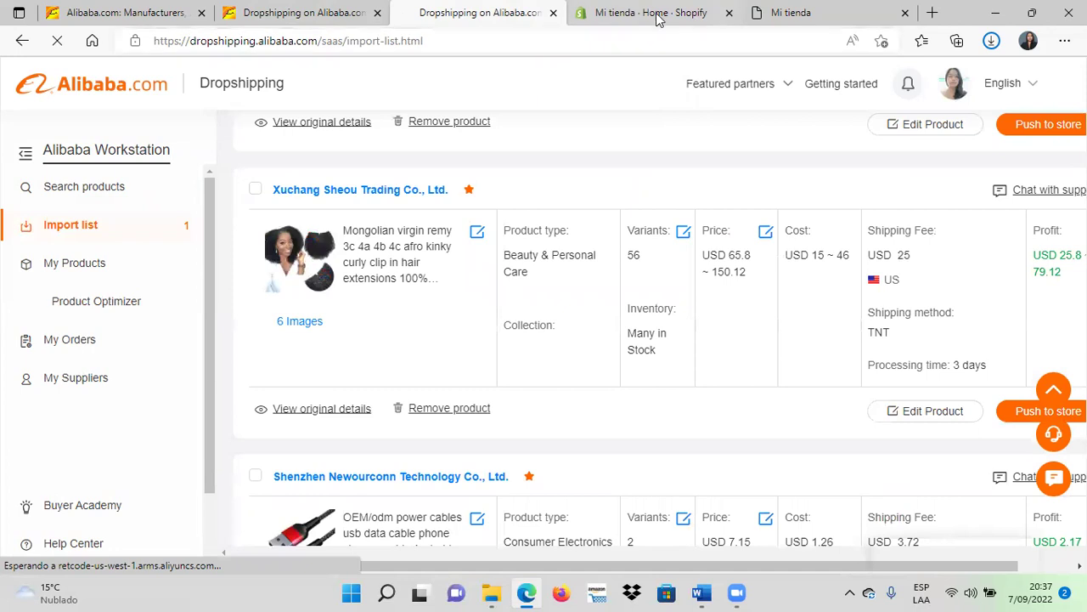
Refresh the Mi tienda storefront and check the featured collection for the Audifonos earphones and their retail price
click(773, 12)
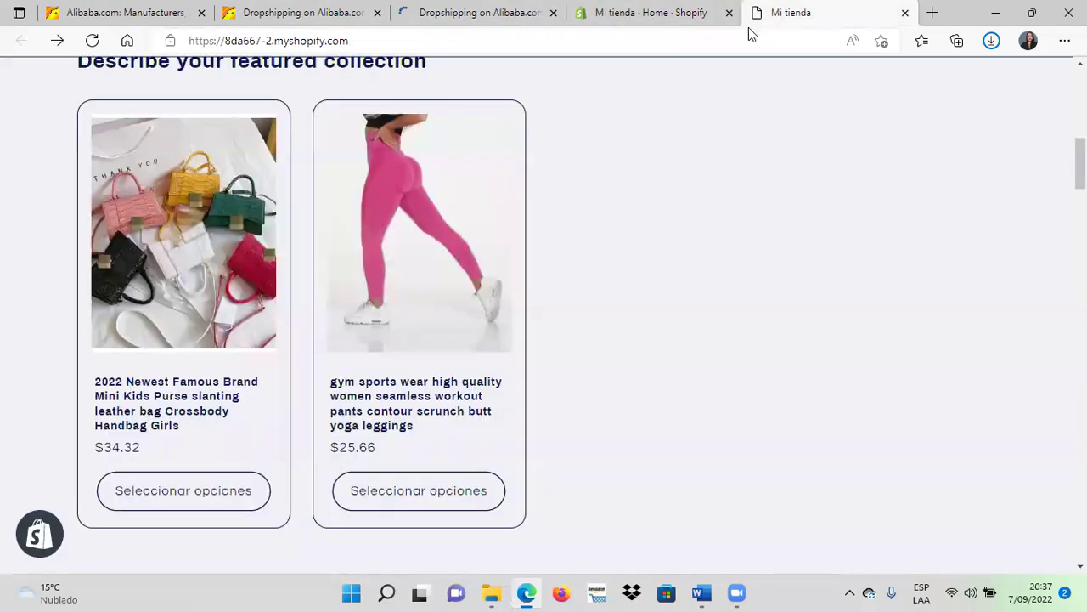
click(92, 39)
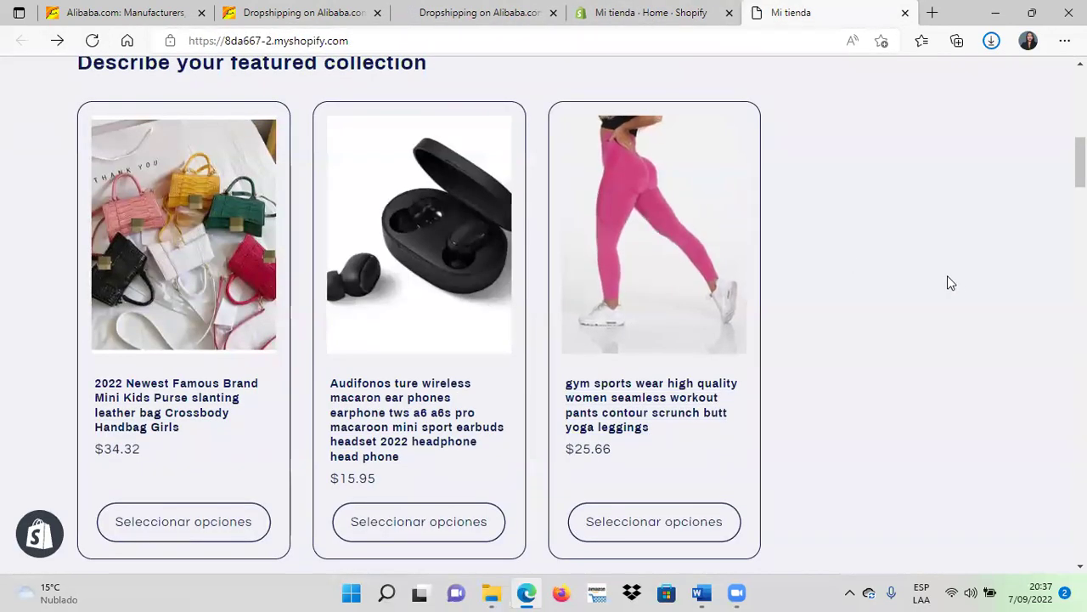
scroll(626, 282, down, 2)
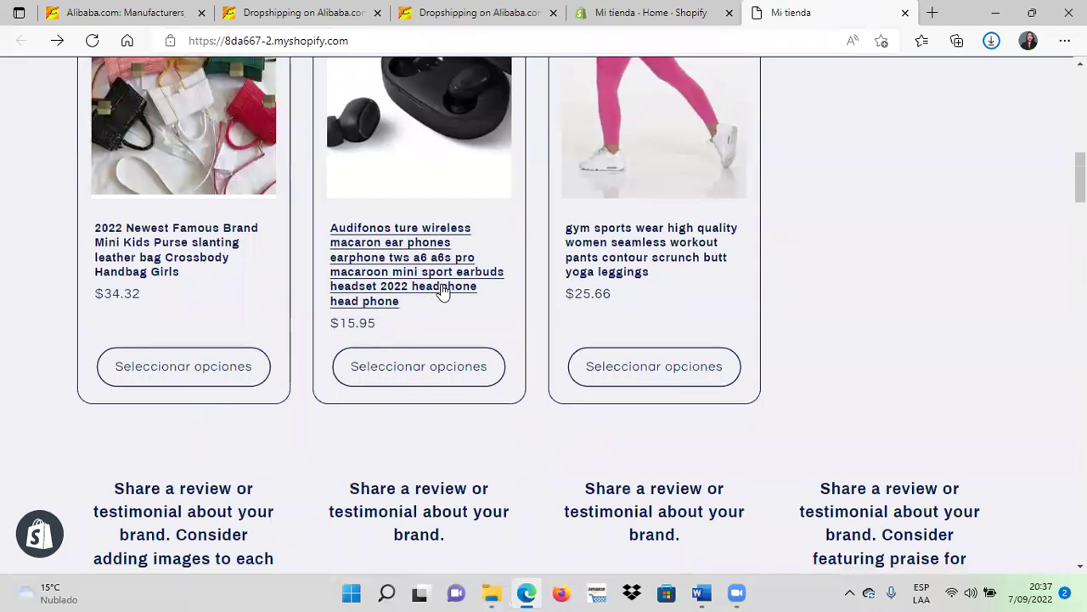
scroll(446, 293, up, 2)
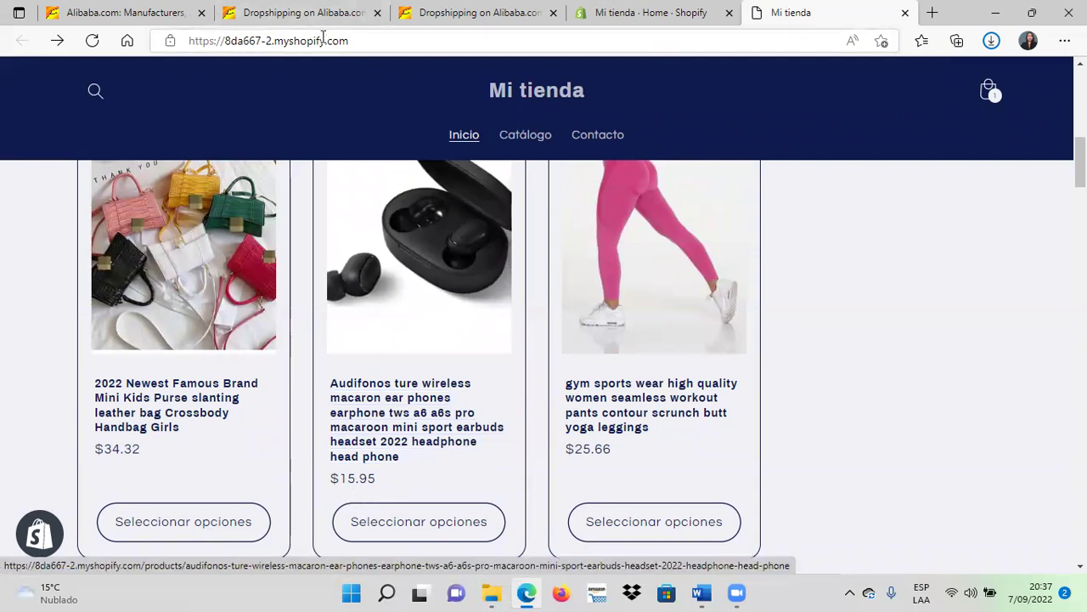
Find the Audifonos earphones on the workstation's product search page to compare their supplier price and shipping cost
click(314, 13)
click(433, 16)
click(357, 14)
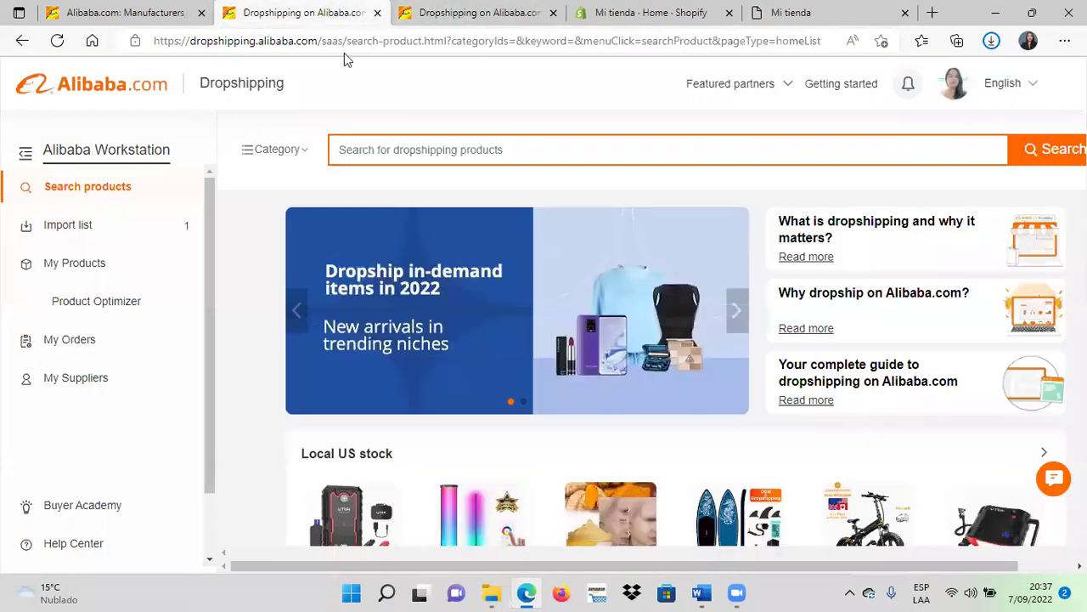
scroll(510, 319, down, 5)
scroll(525, 326, down, 10)
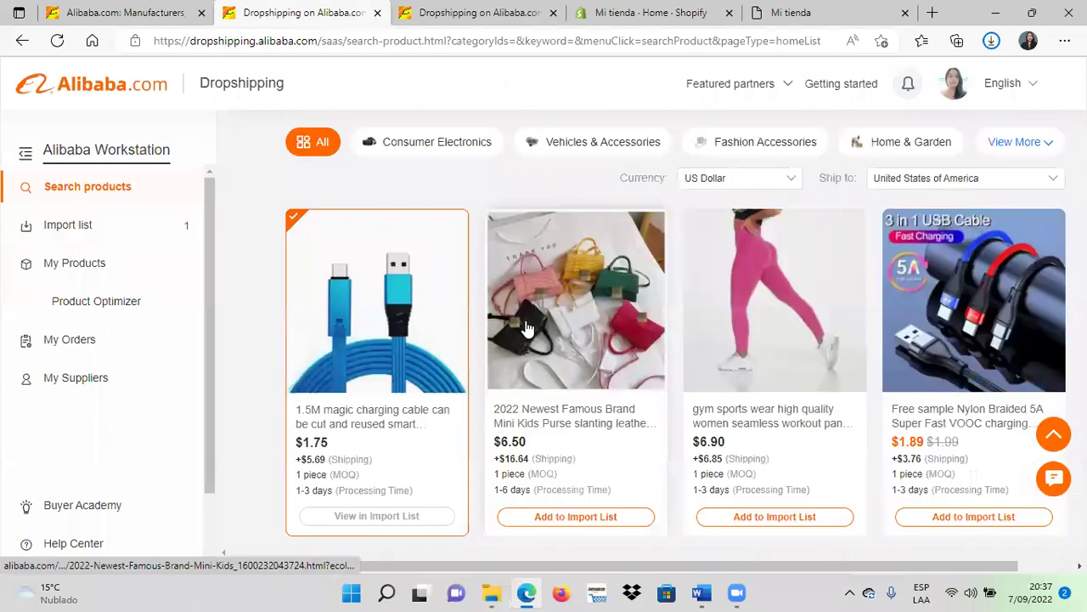
scroll(544, 340, down, 2)
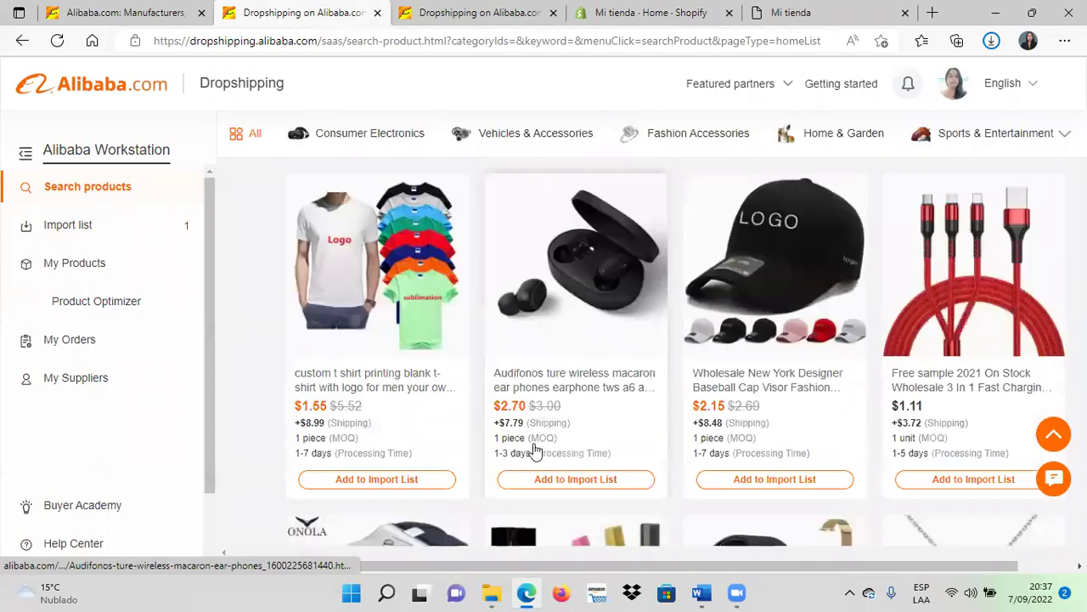
Go back to the Mi tienda storefront and review the products in the featured collection
click(637, 14)
click(798, 13)
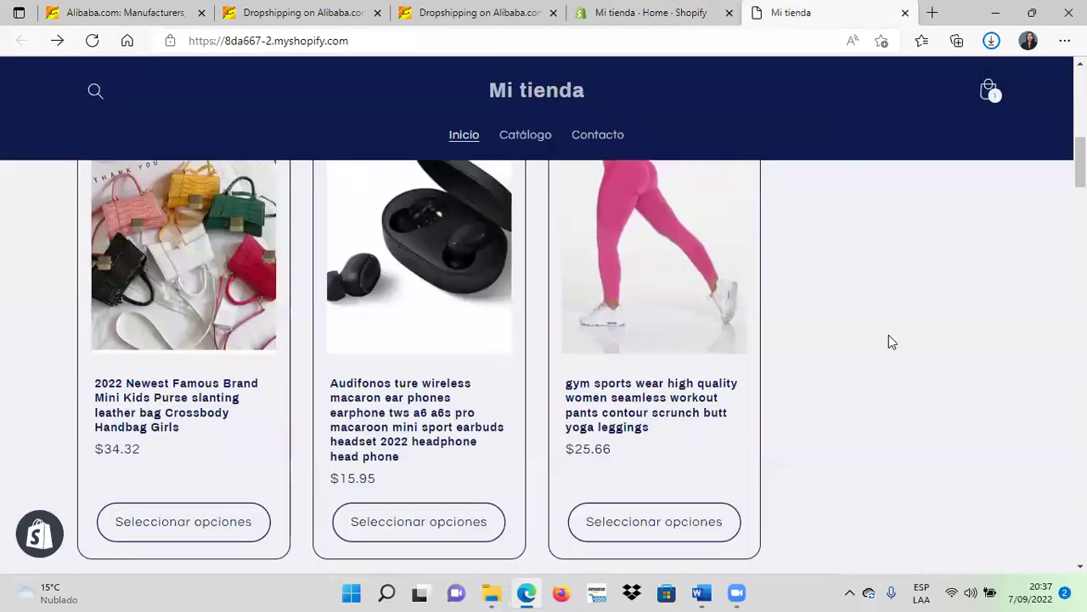
scroll(890, 339, up, 2)
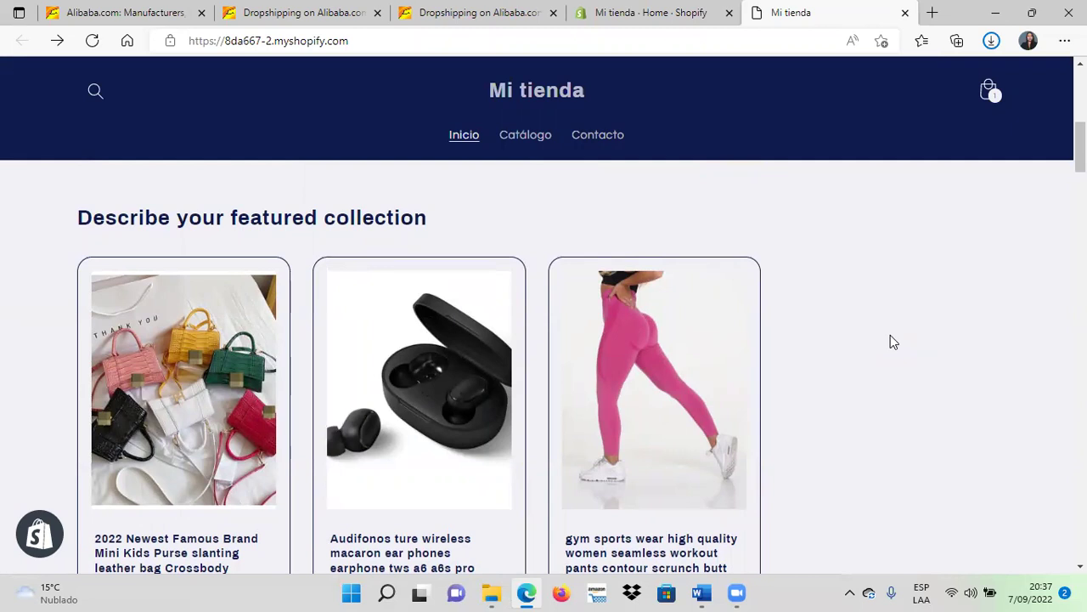
scroll(890, 340, down, 2)
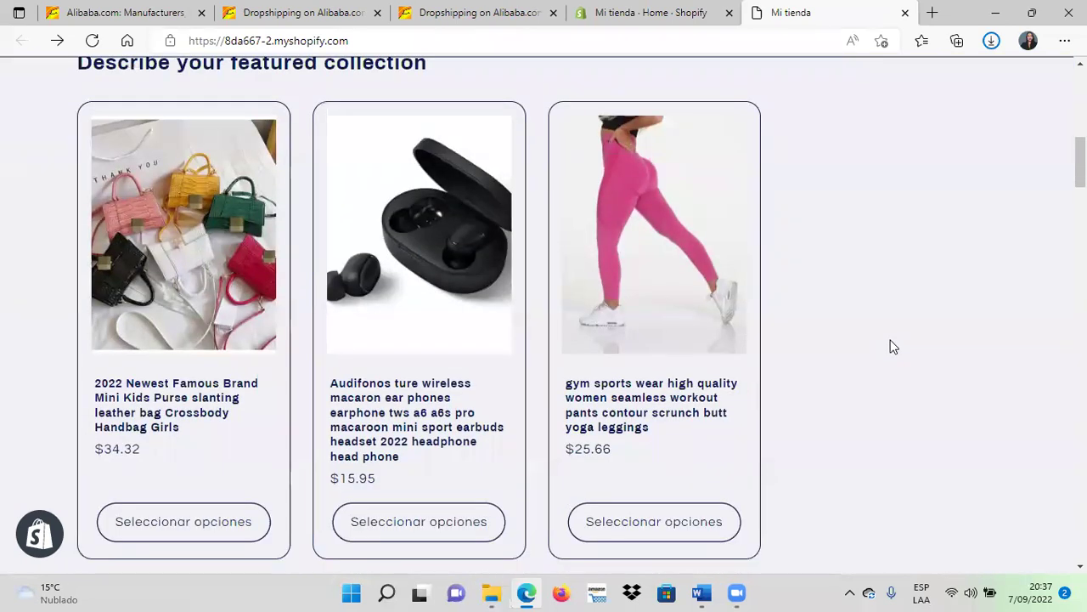